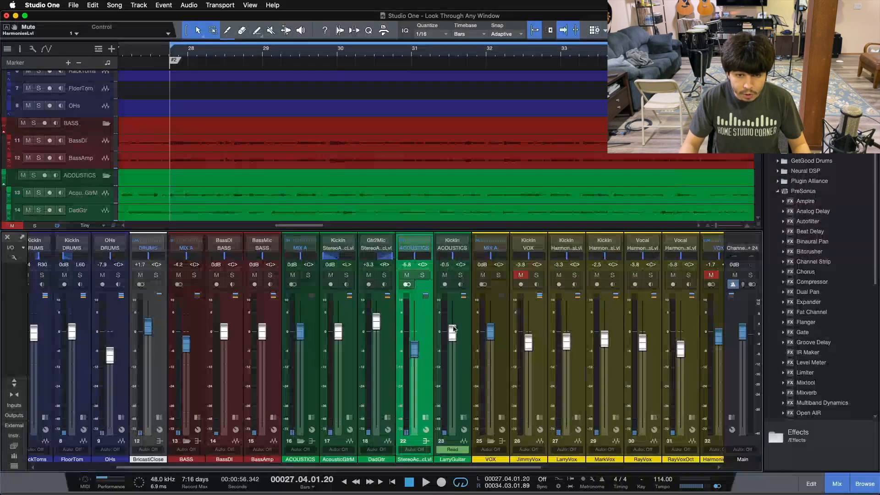
# Step: Play the full mix from the loop start to hear the acoustic guitars in context
pyautogui.press('Down')
pyautogui.press('Down')
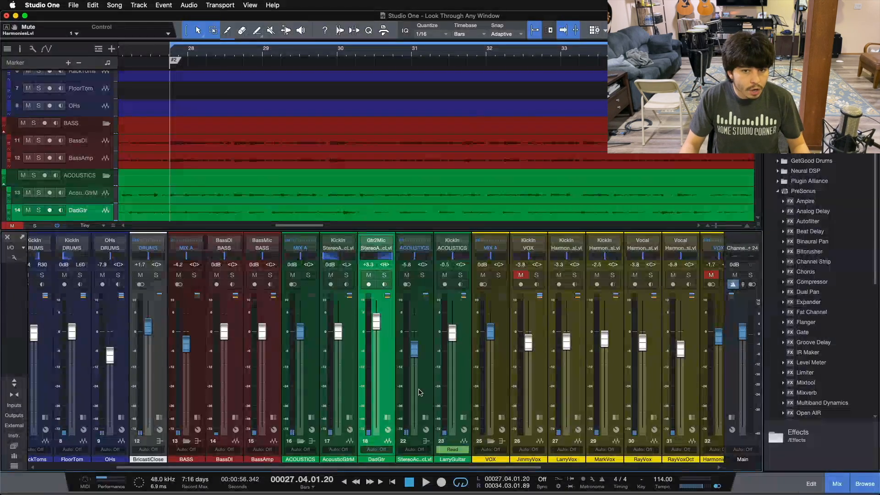
pyautogui.click(419, 392)
pyautogui.click(355, 375)
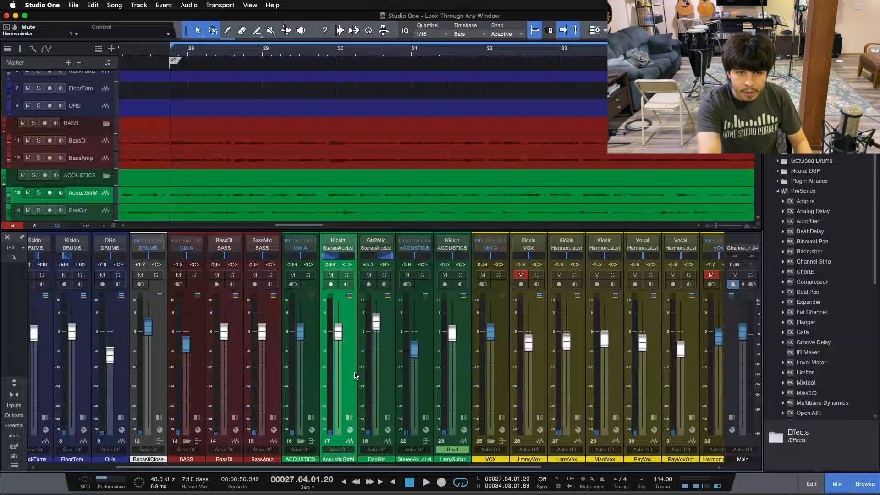
pyautogui.press('space')
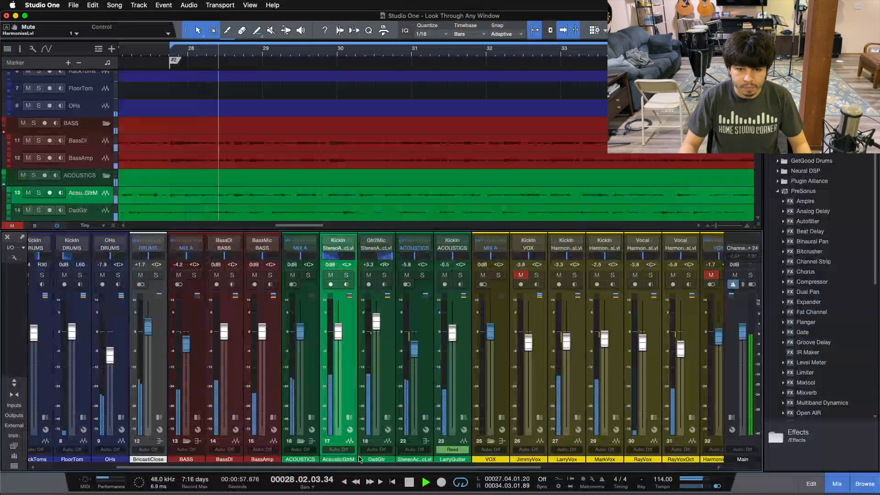
pyautogui.moveTo(383, 468); pyautogui.dragTo(364, 467)
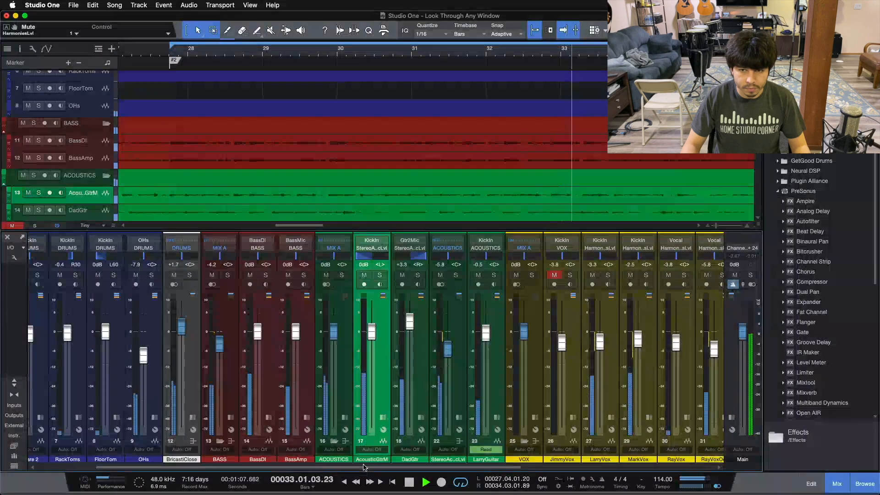
pyautogui.moveTo(364, 467); pyautogui.dragTo(373, 466)
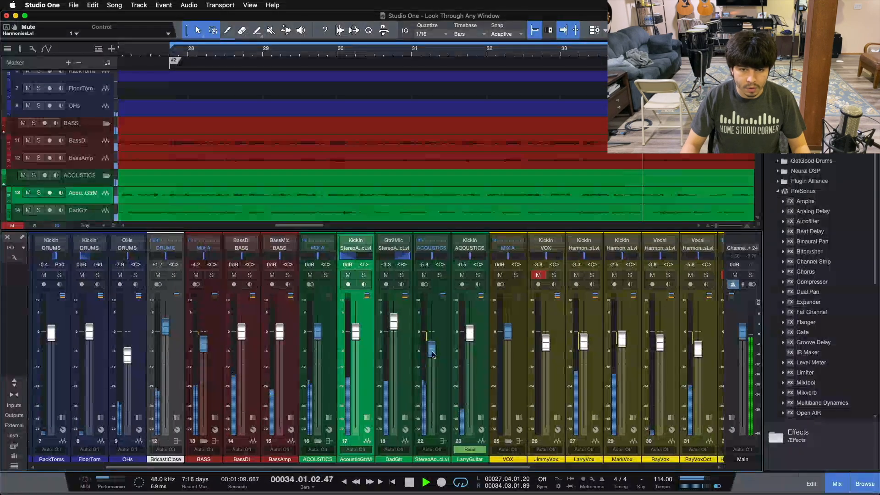
# Step: Solo the StereoAcousticLvl bus, listen to the two acoustic guitars on their own and stop playback
pyautogui.click(440, 276)
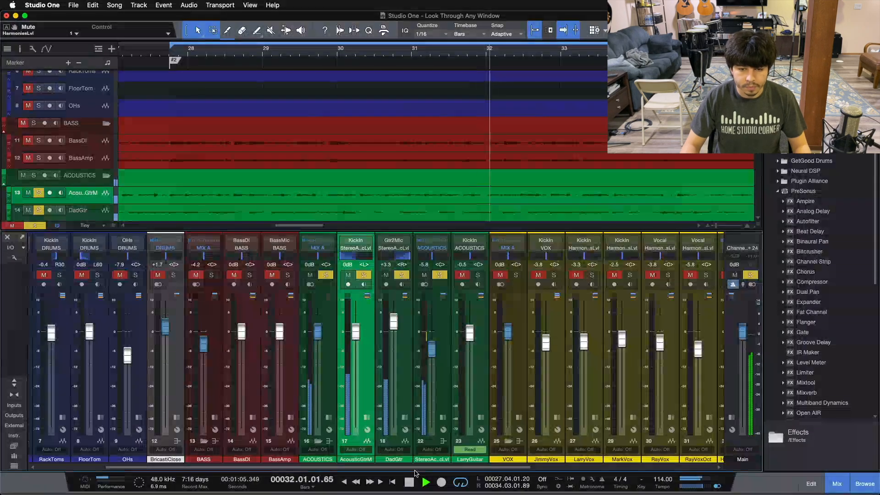
pyautogui.moveTo(420, 468)
pyautogui.mouseDown()
pyautogui.moveTo(385, 471)
pyautogui.moveTo(414, 471)
pyautogui.mouseUp()
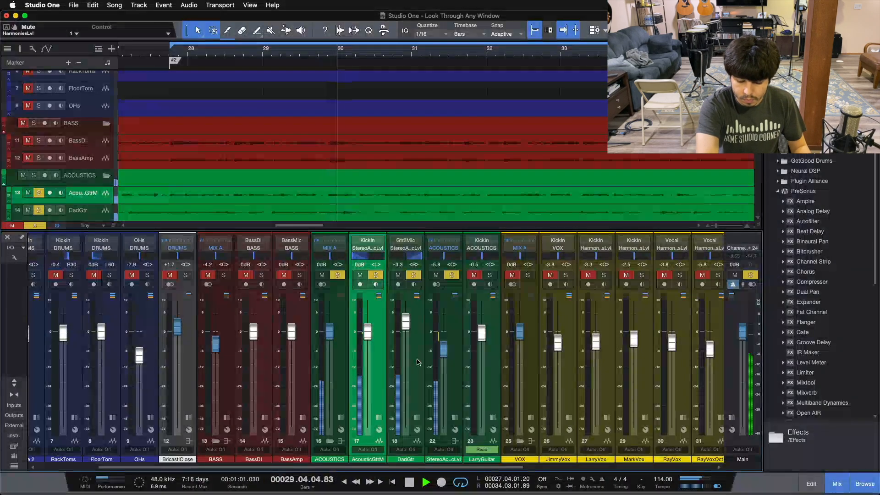
pyautogui.press('space')
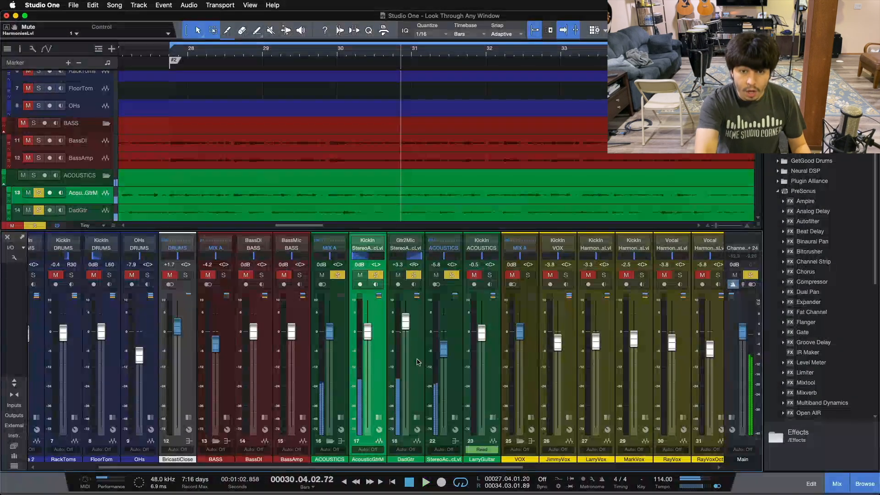
# Step: Examine the AcousticGtrM, DadGtr, LarryGuitar and StereoAcousticLvl channels in the mixer and their tracks in the arrangement
pyautogui.click(417, 362)
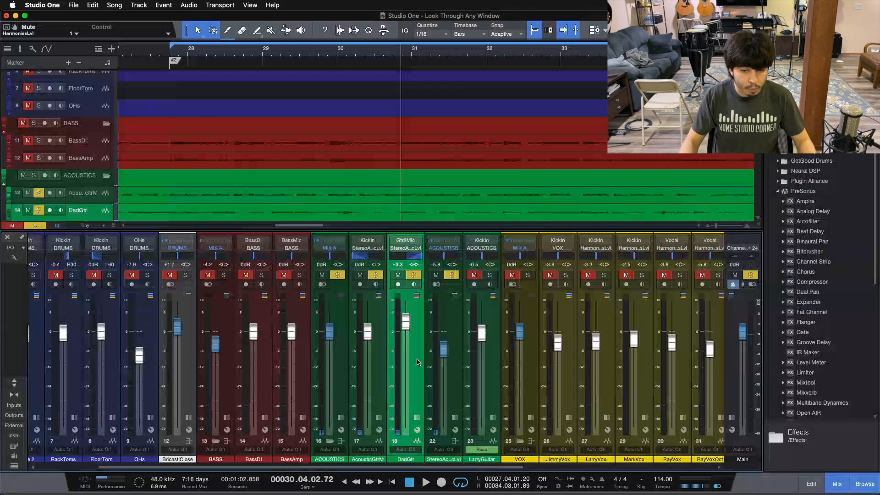
pyautogui.click(457, 359)
pyautogui.click(483, 364)
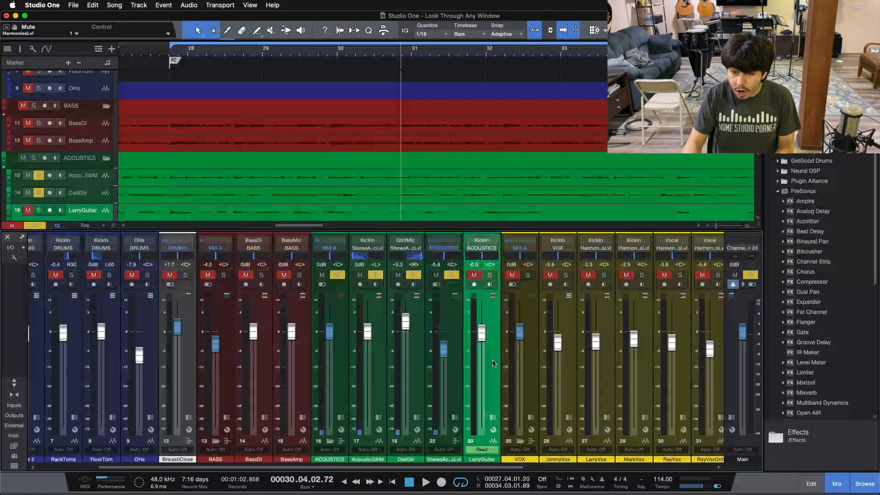
pyautogui.click(411, 379)
pyautogui.click(384, 368)
pyautogui.click(412, 368)
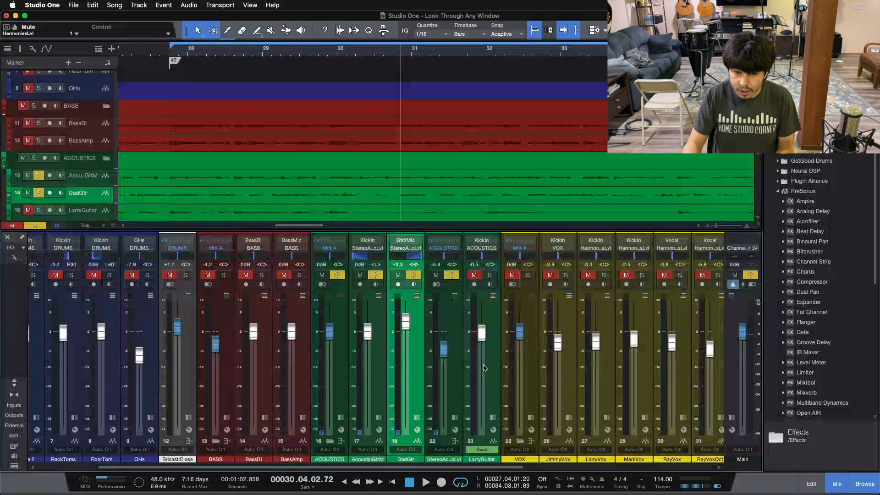
pyautogui.click(488, 364)
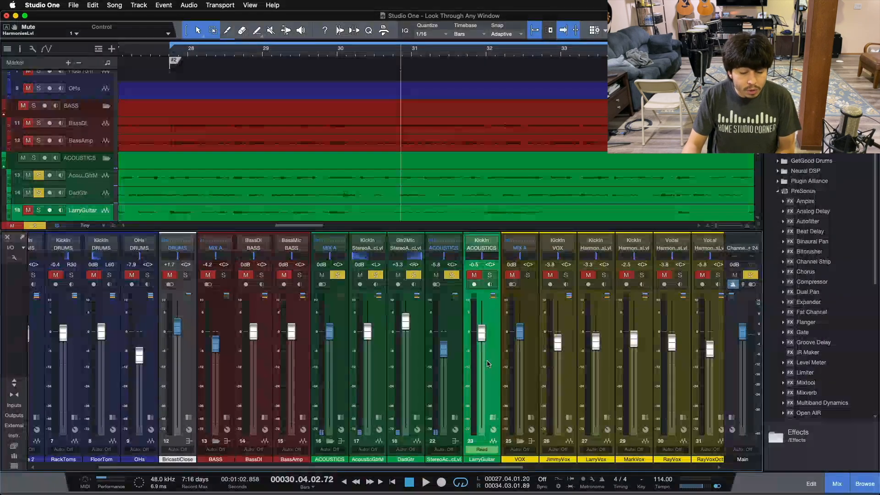
pyautogui.click(454, 362)
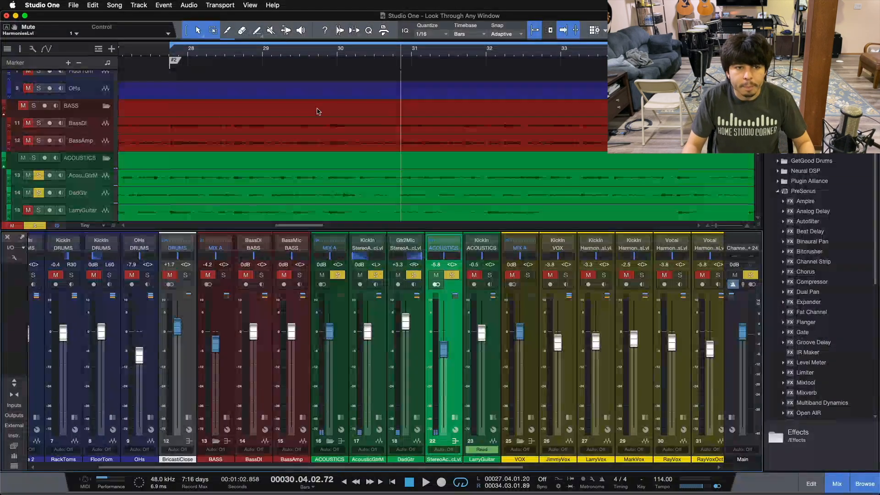
pyautogui.scroll(-3, 370, 211)
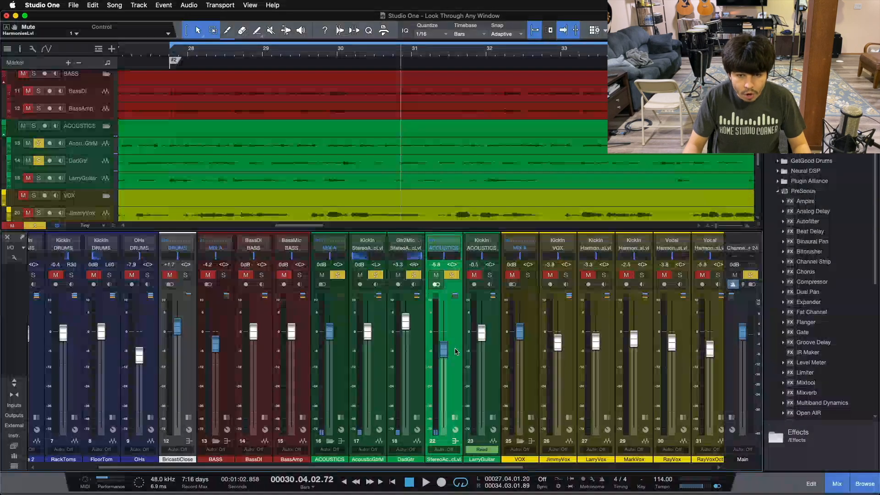
# Step: Expand the StereoAcousticLvl, AcousticGtrM and DadGtr mixer channels to show their insert effects
pyautogui.click(454, 417)
pyautogui.click(379, 417)
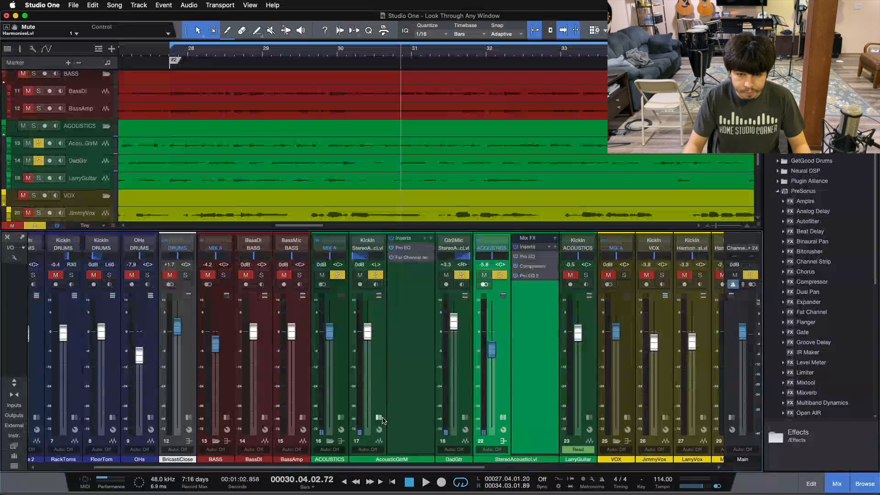
pyautogui.click(465, 417)
# Step: Review the insert chains on the AcousticGtrM, DadGtr and StereoAcousticLvl channels
pyautogui.click(379, 347)
pyautogui.click(458, 349)
pyautogui.click(396, 307)
pyautogui.click(486, 313)
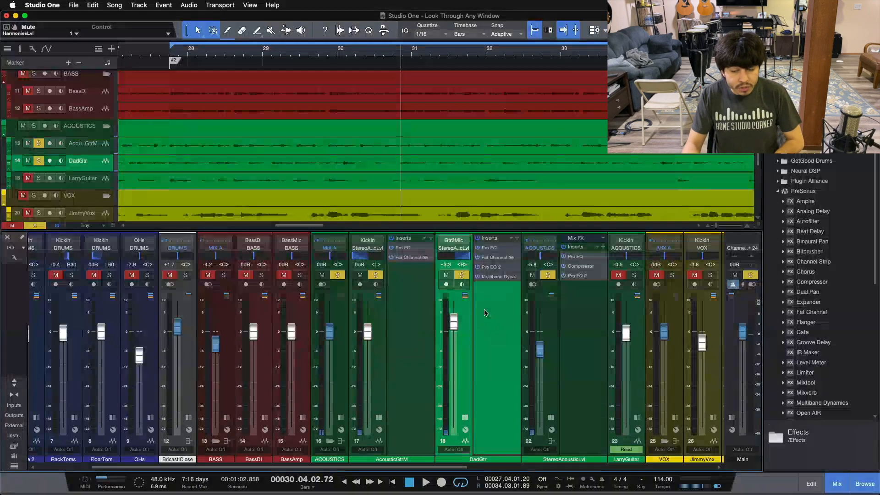
pyautogui.click(589, 335)
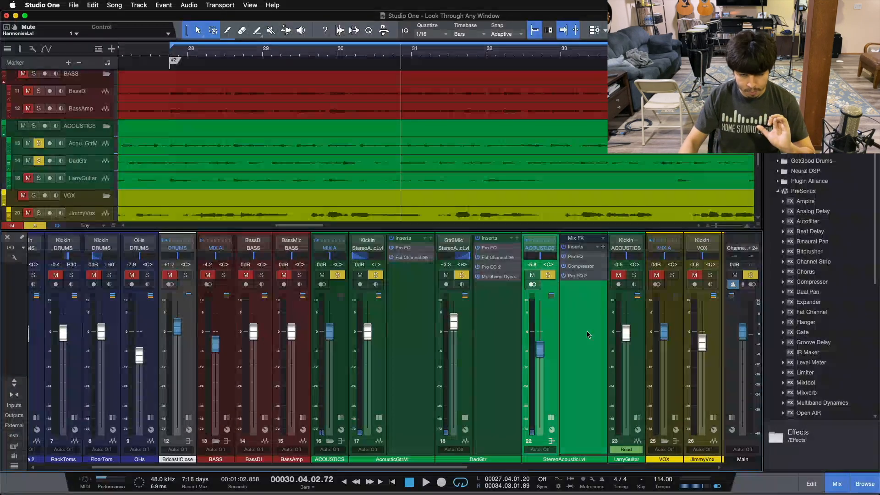
pyautogui.click(505, 324)
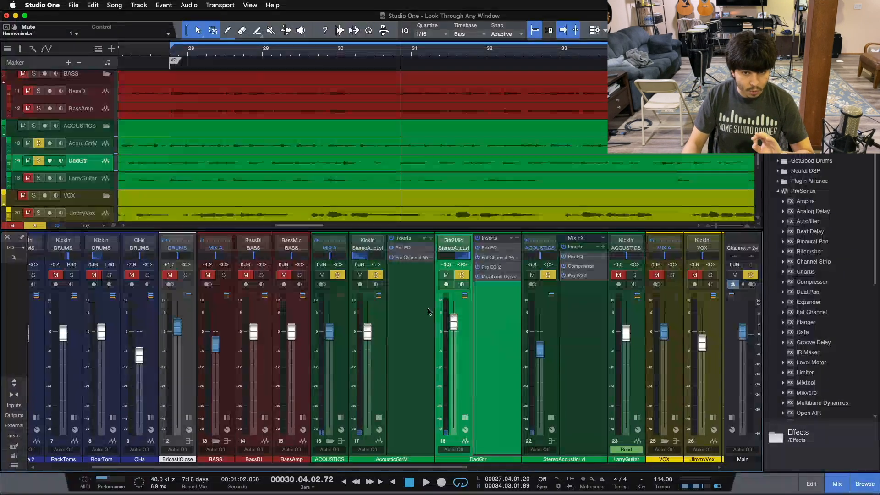
pyautogui.click(430, 312)
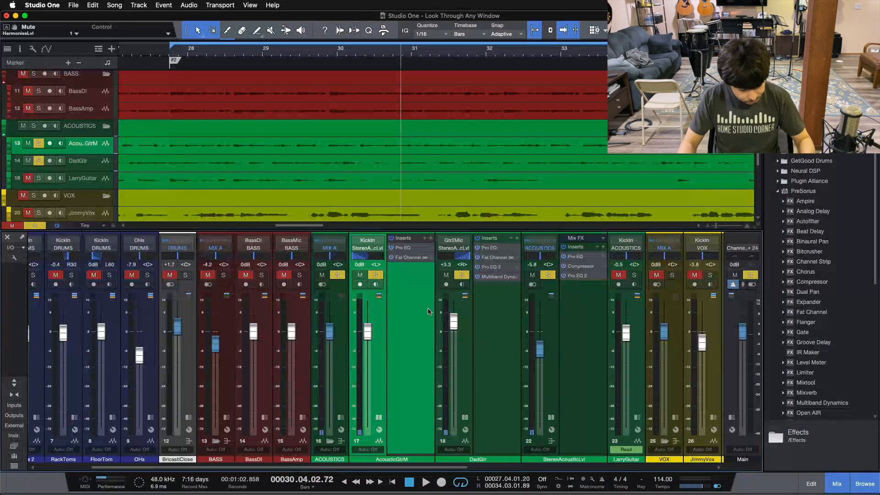
# Step: Solo only the AcousticGtrM channel and open its Pro EQ insert
pyautogui.keyDown('alt'); pyautogui.click(376, 275); pyautogui.keyUp('alt')
pyautogui.keyDown('alt'); pyautogui.click(375, 276); pyautogui.keyUp('alt')
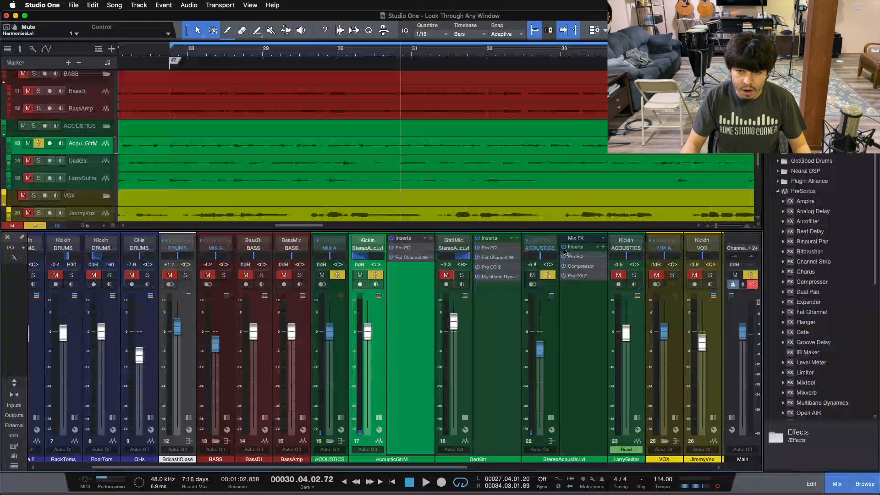
pyautogui.click(398, 248)
pyautogui.moveTo(487, 134); pyautogui.dragTo(449, 160)
# Step: Play the soloed AcousticGtrM track from the loop start with its Pro EQ switched off
pyautogui.press('KP_1')
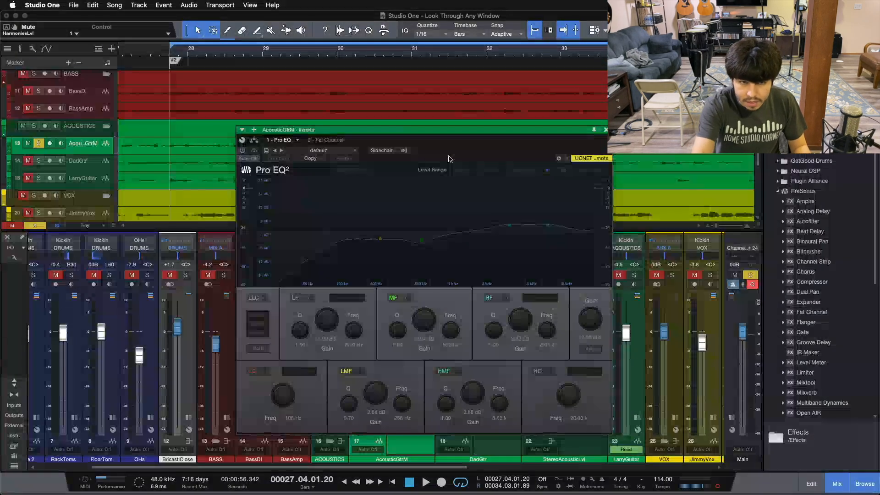
pyautogui.press('space')
pyautogui.moveTo(449, 160); pyautogui.dragTo(474, 169)
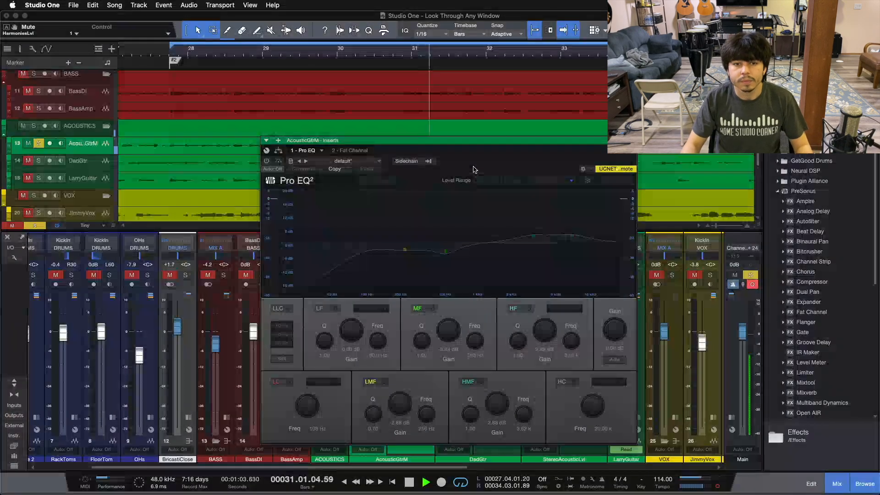
pyautogui.moveTo(474, 169); pyautogui.dragTo(448, 175)
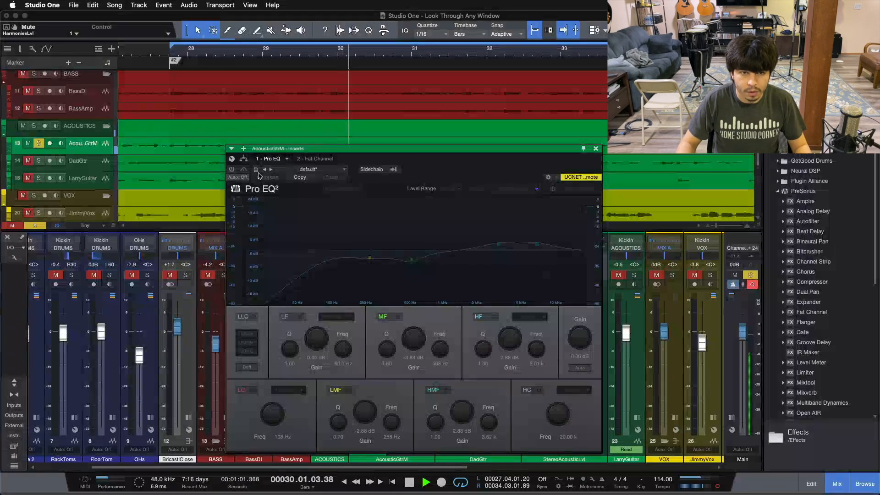
# Step: Activate the Pro EQ on AcousticGtrM during playback, listen to the result and stop
pyautogui.click(233, 170)
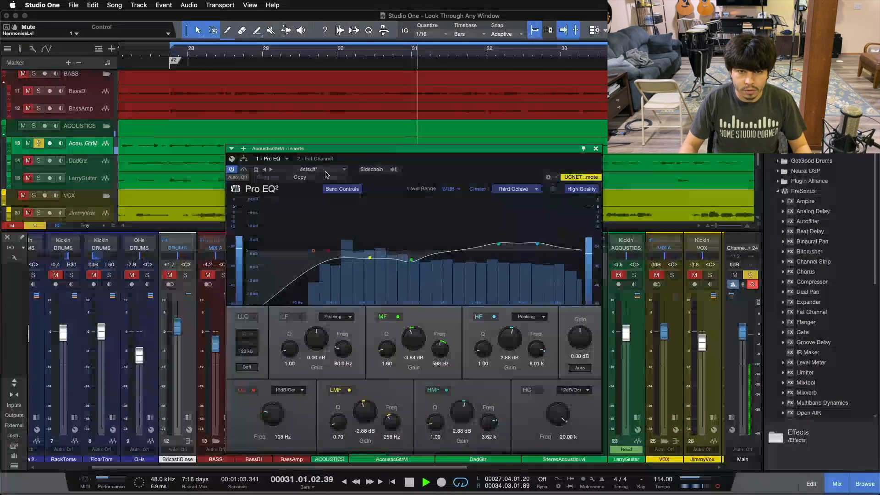
pyautogui.moveTo(444, 178)
pyautogui.mouseDown()
pyautogui.moveTo(442, 159)
pyautogui.moveTo(449, 165)
pyautogui.mouseUp()
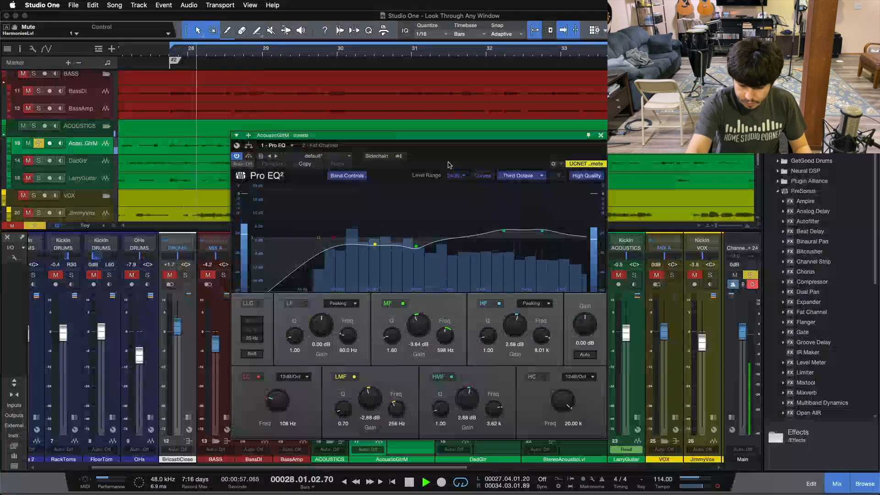
pyautogui.press('space')
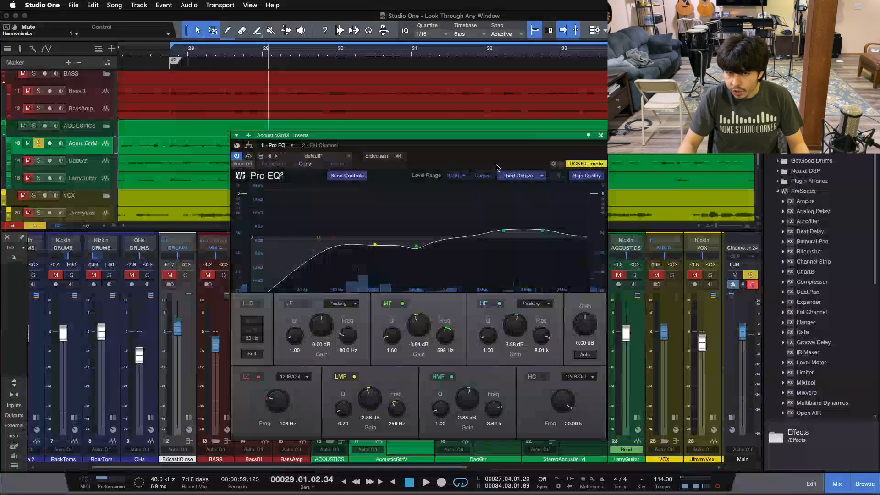
# Step: Look at the Fat Channel insert on AcousticGtrM and return to its Pro EQ
pyautogui.moveTo(484, 152); pyautogui.dragTo(533, 155)
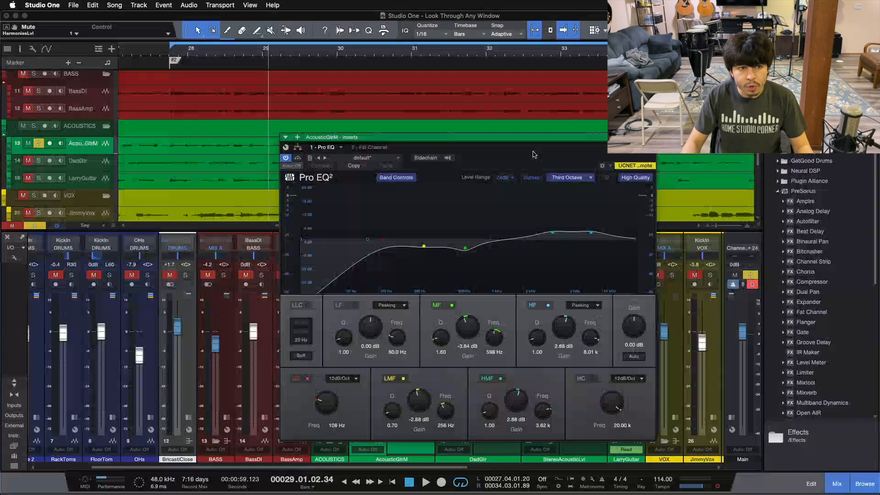
pyautogui.moveTo(534, 154); pyautogui.dragTo(496, 153)
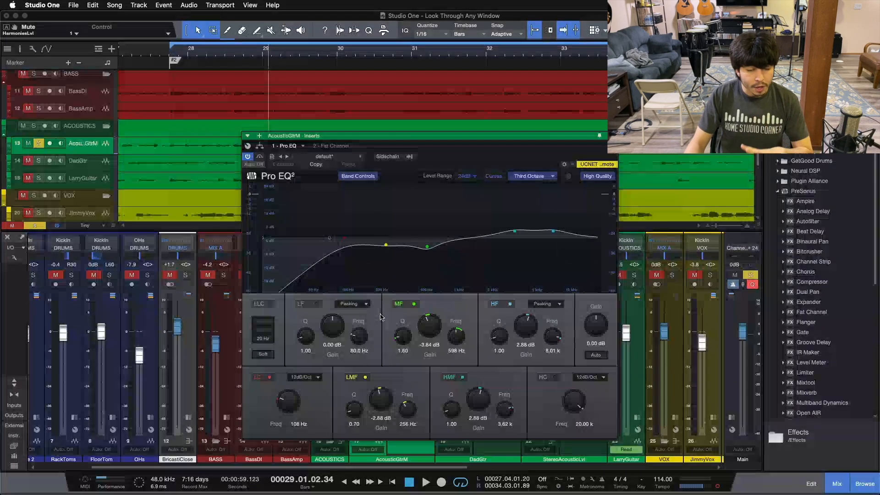
pyautogui.click(339, 146)
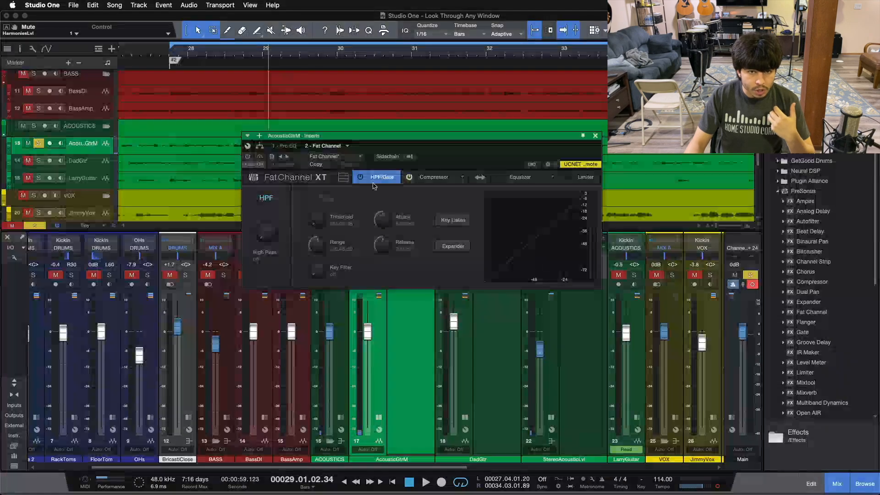
pyautogui.click(285, 146)
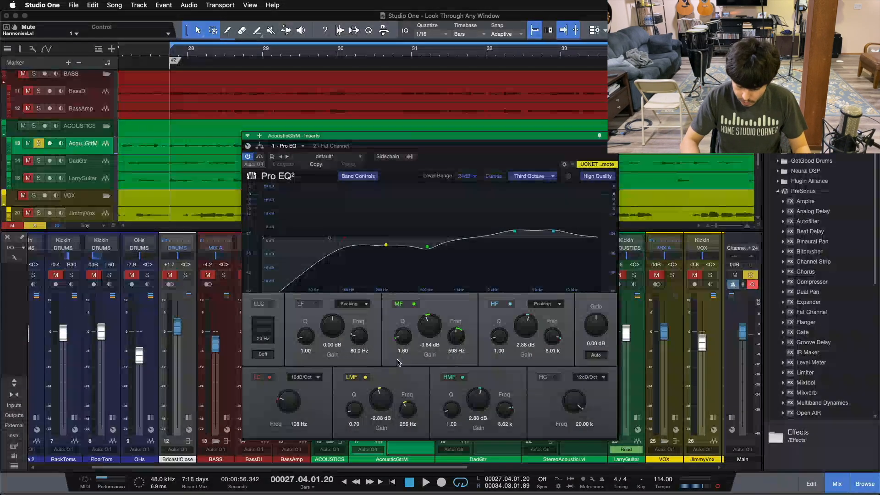
# Step: Compare AcousticGtrM with and without individual EQ bands and the whole Pro EQ during playback, leaving the EQ active
pyautogui.press('space')
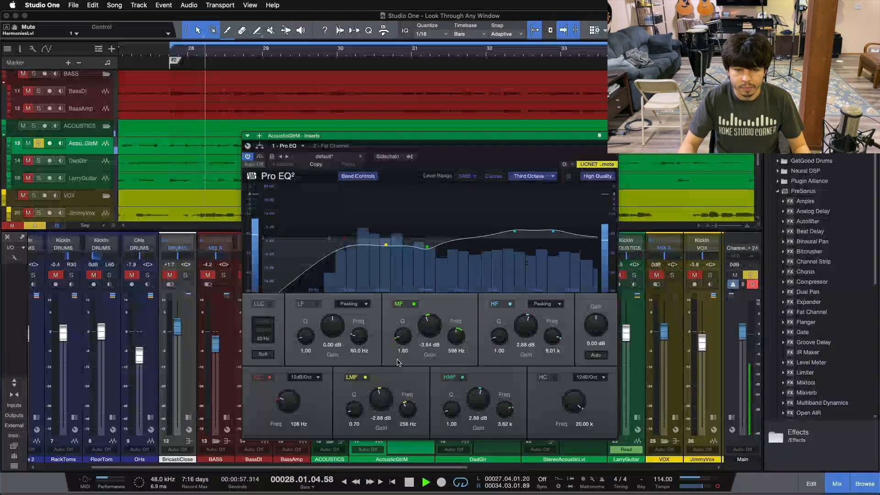
pyautogui.click(365, 378)
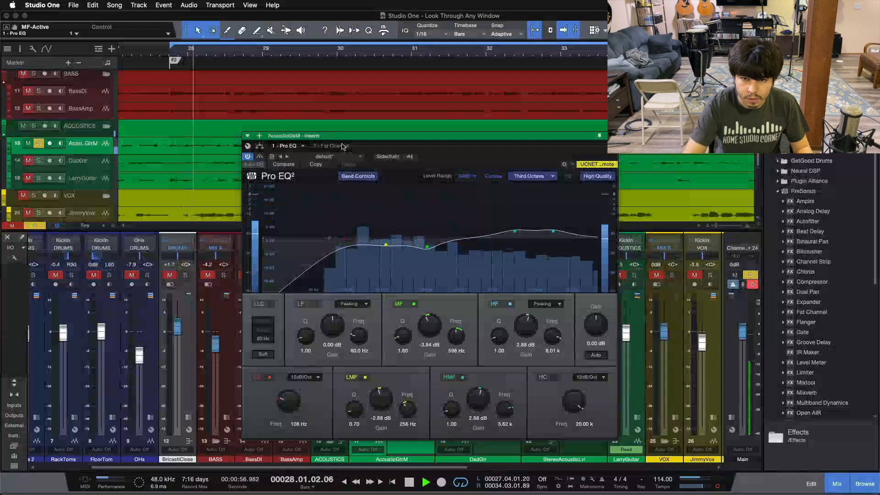
pyautogui.click(260, 157)
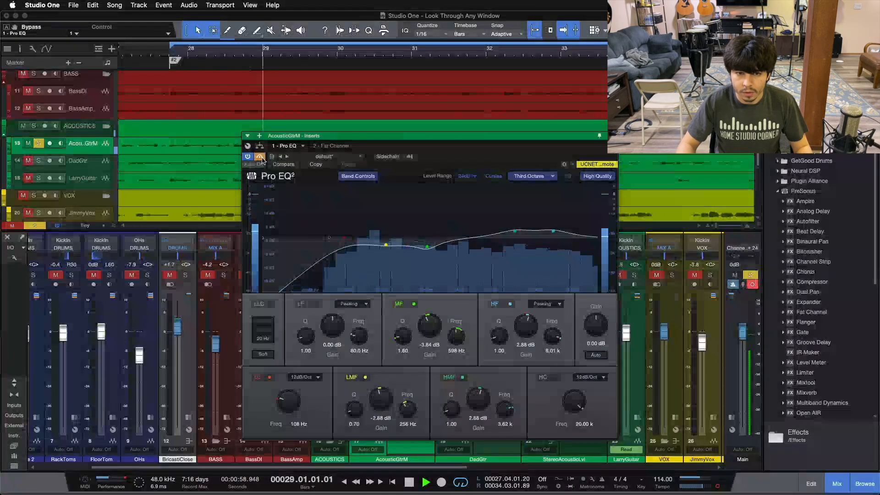
pyautogui.click(260, 157)
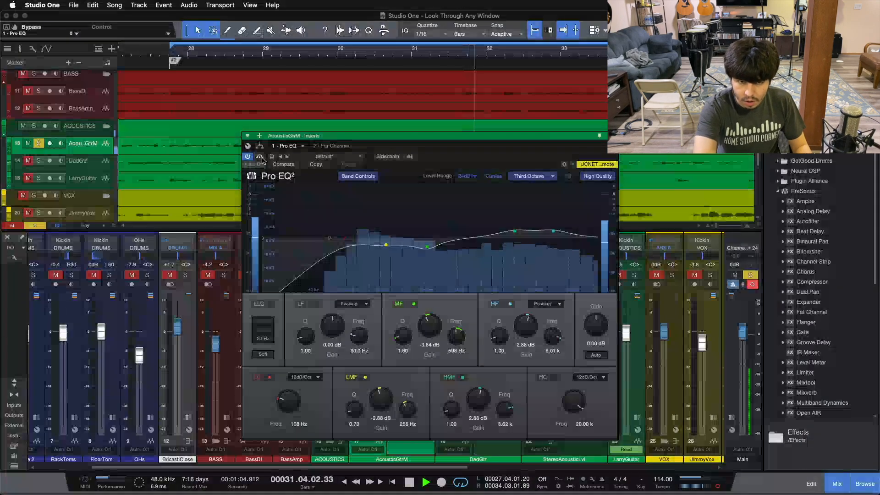
pyautogui.press('space')
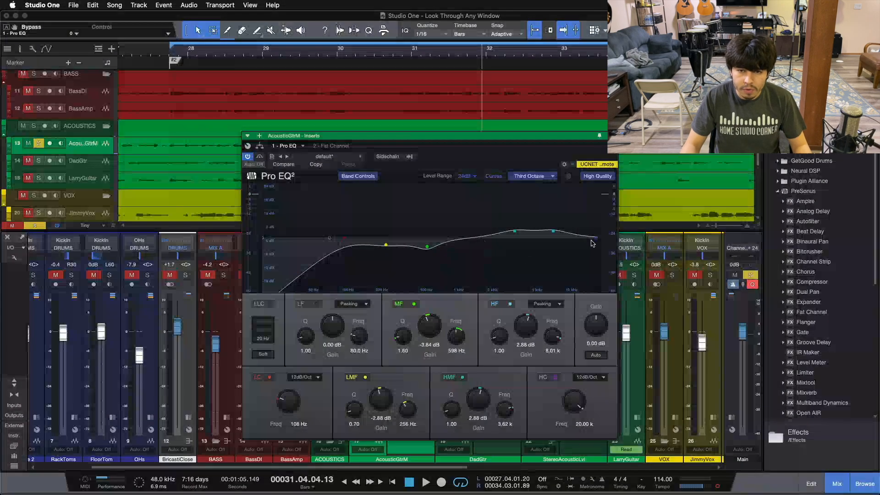
# Step: Open the Fat Channel insert on AcousticGtrM and look over its FET compressor settings
pyautogui.click(330, 146)
pyautogui.moveTo(436, 155); pyautogui.dragTo(473, 187)
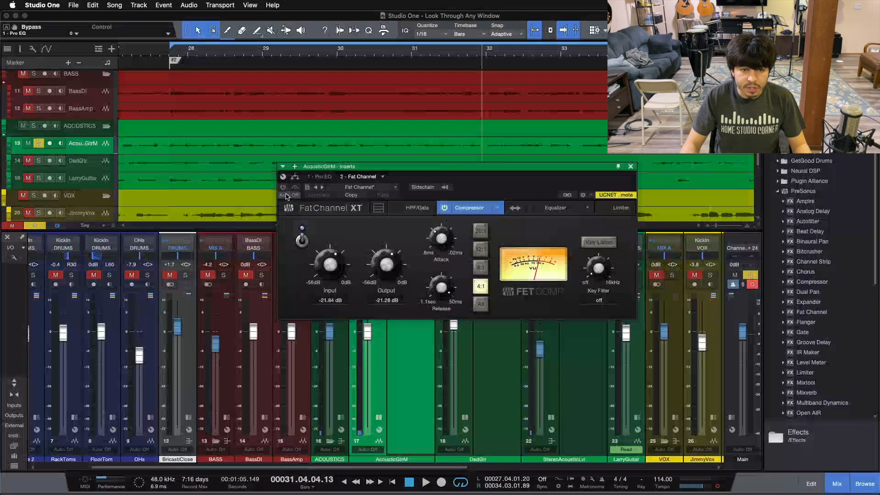
pyautogui.moveTo(481, 192); pyautogui.dragTo(429, 247)
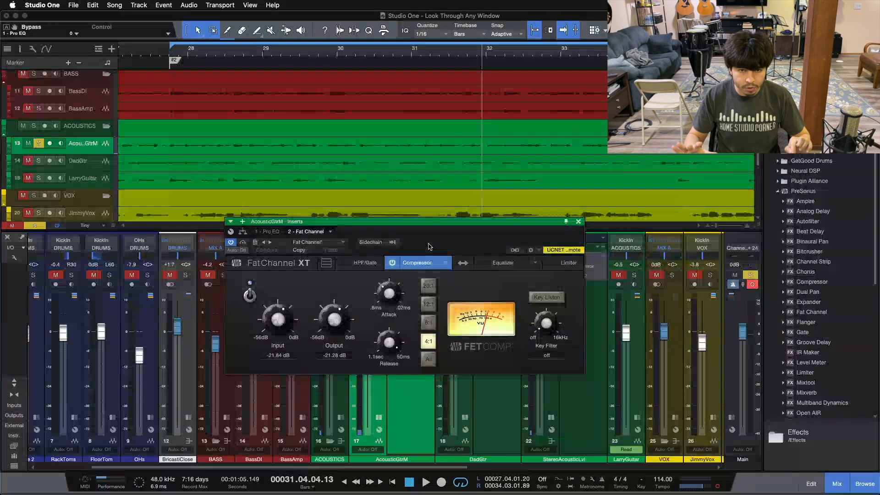
pyautogui.moveTo(429, 247); pyautogui.dragTo(417, 204)
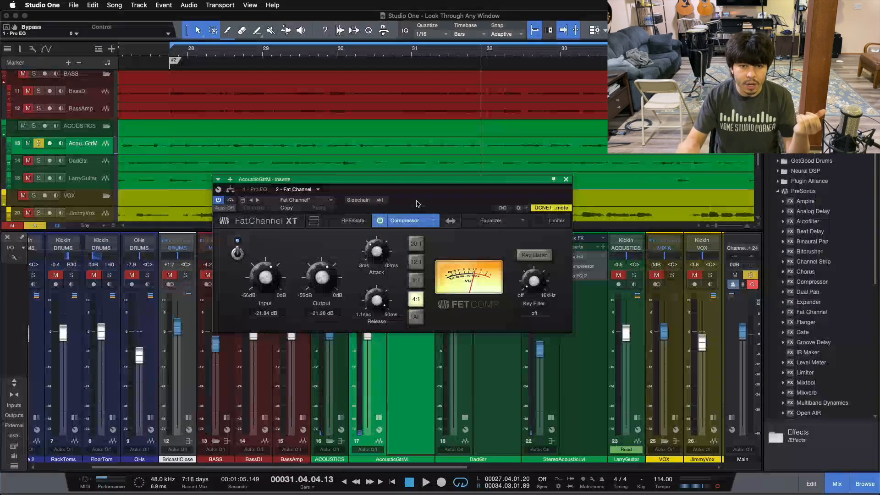
pyautogui.moveTo(417, 204); pyautogui.dragTo(436, 267)
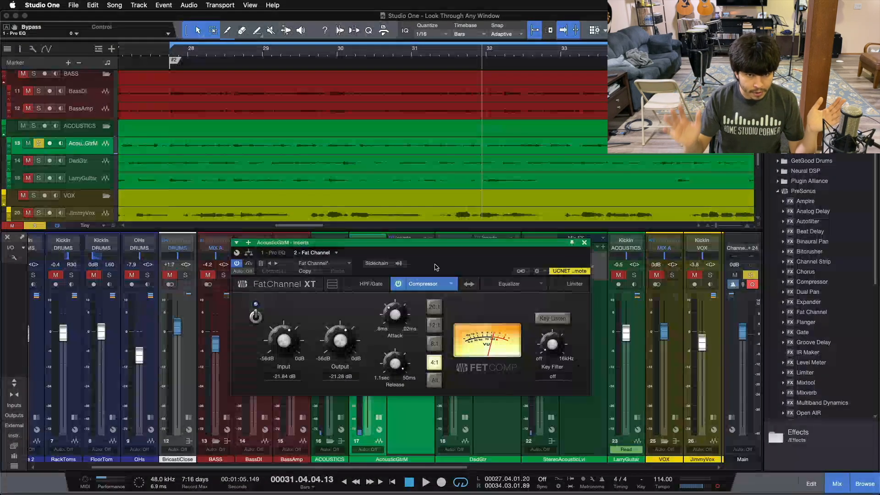
# Step: Play AcousticGtrM from the loop start with its Fat Channel off, activate the Fat Channel during playback, and stop
pyautogui.press('KP_1')
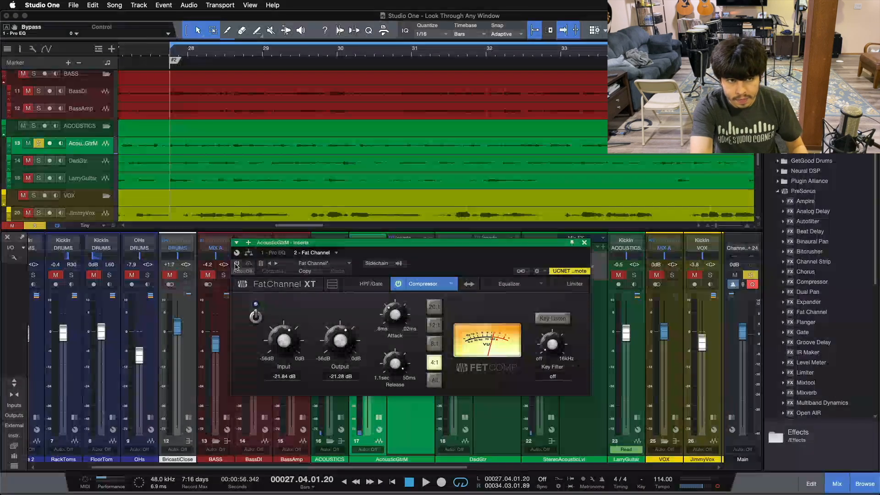
pyautogui.press('space')
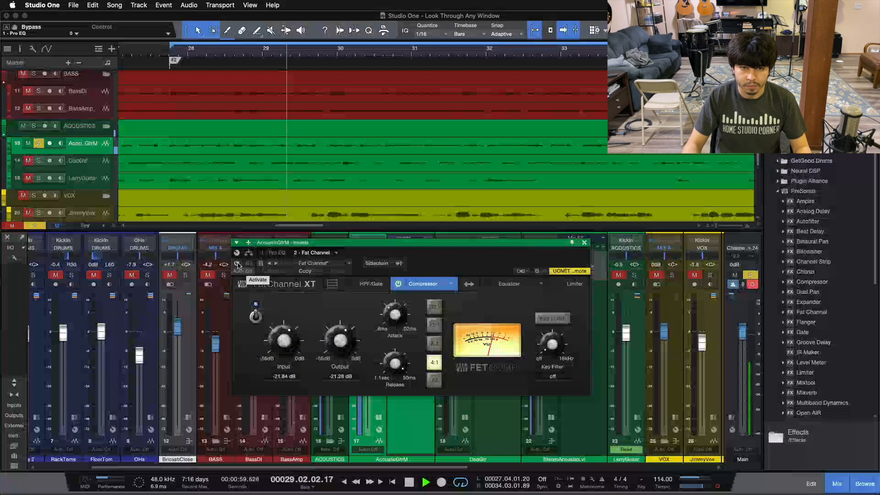
pyautogui.click(238, 265)
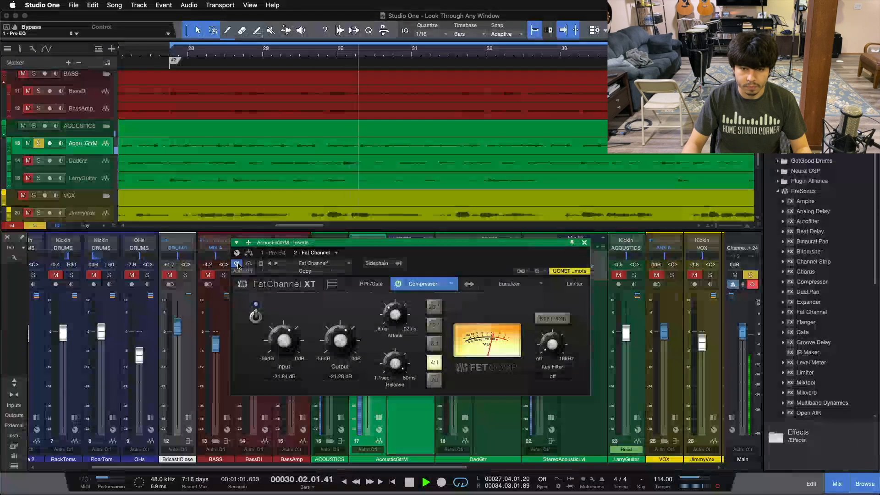
pyautogui.moveTo(470, 263); pyautogui.dragTo(492, 254)
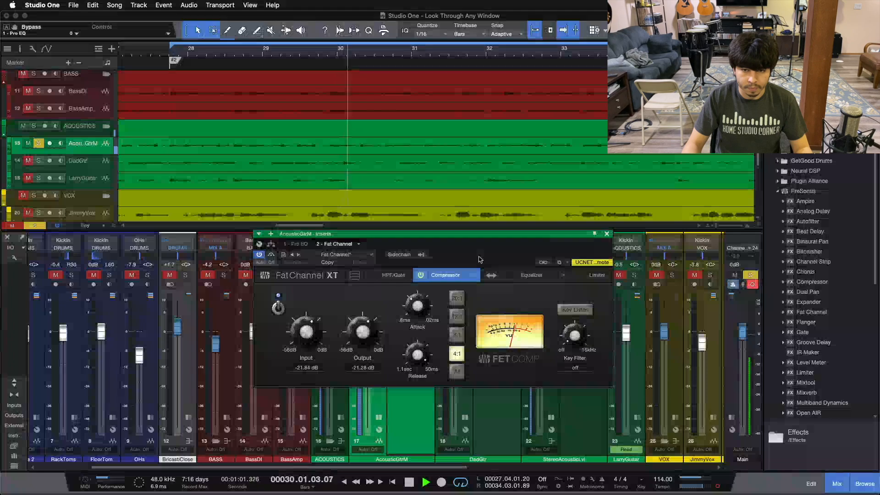
pyautogui.moveTo(485, 256); pyautogui.dragTo(461, 271)
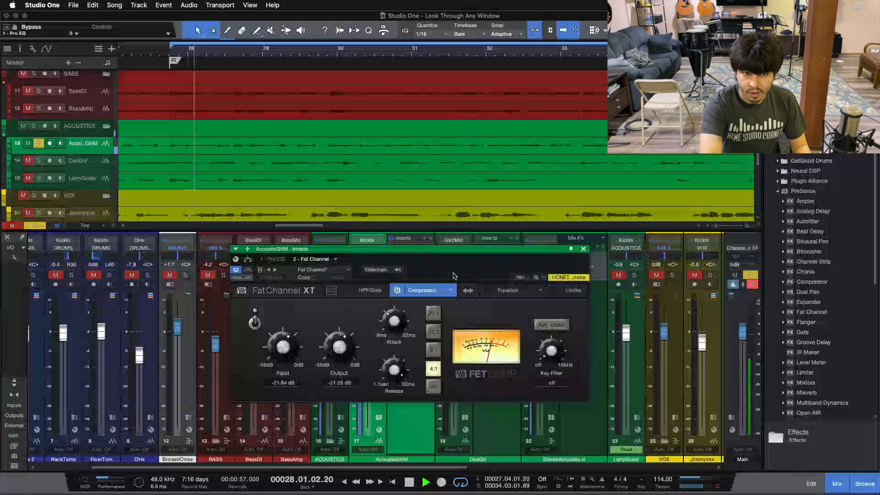
pyautogui.press('space')
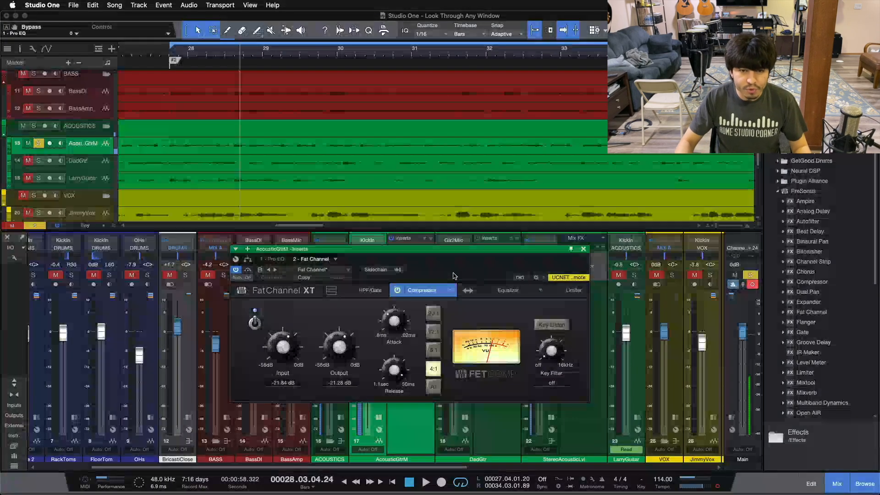
# Step: Close the AcousticGtrM inserts window after reviewing its Fat Channel compressor
pyautogui.moveTo(454, 276); pyautogui.dragTo(472, 284)
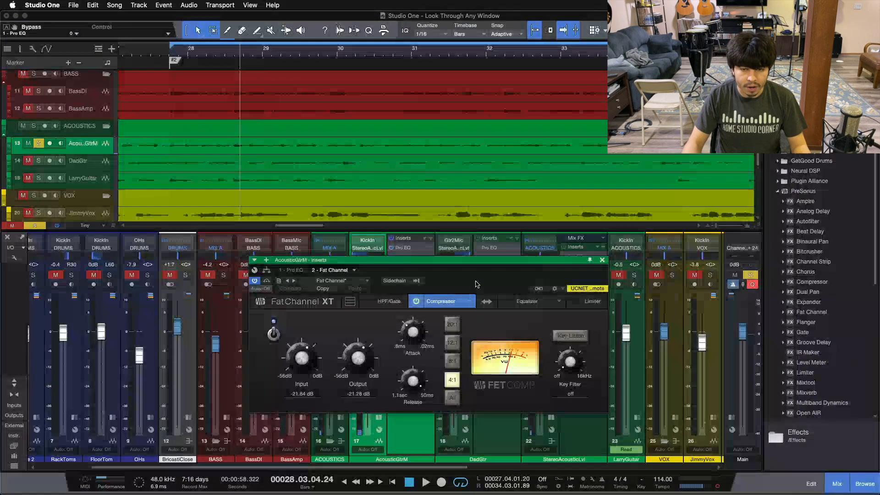
pyautogui.moveTo(470, 260); pyautogui.dragTo(451, 279)
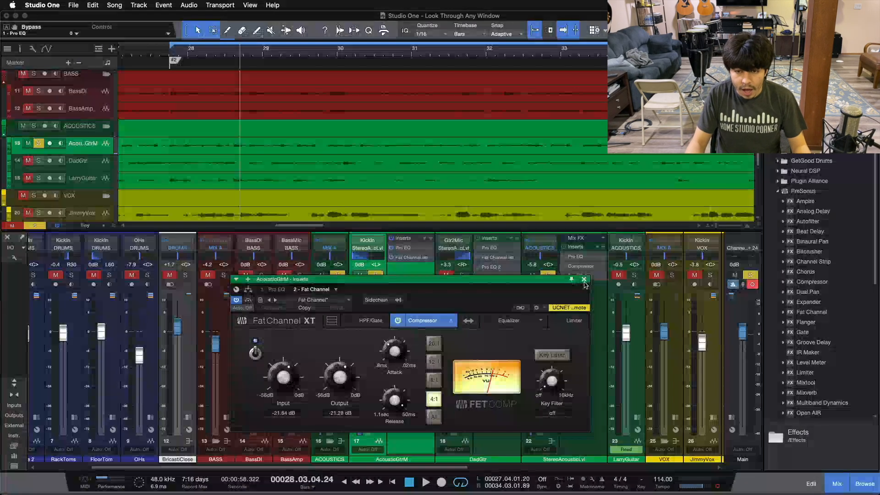
pyautogui.click(583, 279)
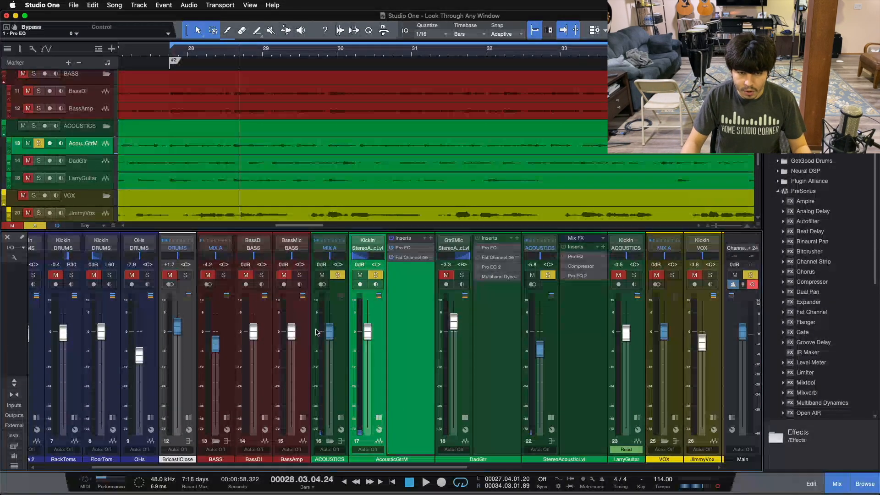
# Step: Move the solo from AcousticGtrM to DadGtr and collapse the insert view of the AcousticGtrM channel
pyautogui.click(376, 275)
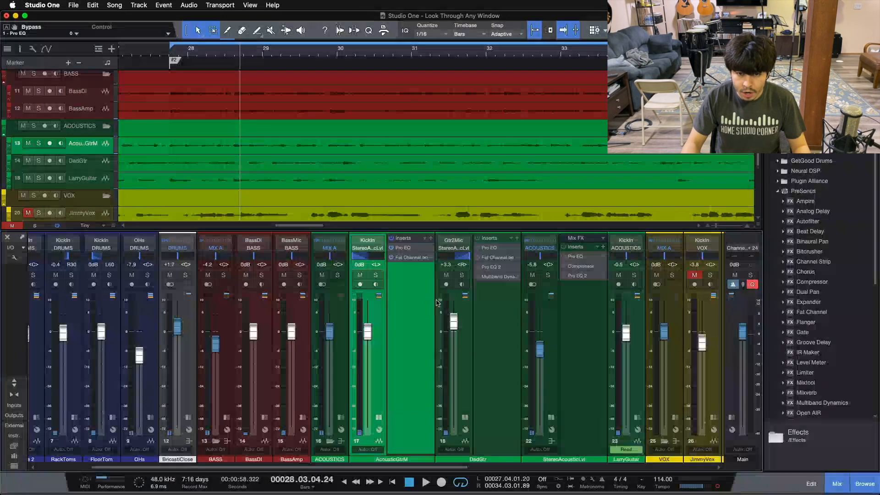
pyautogui.click(462, 275)
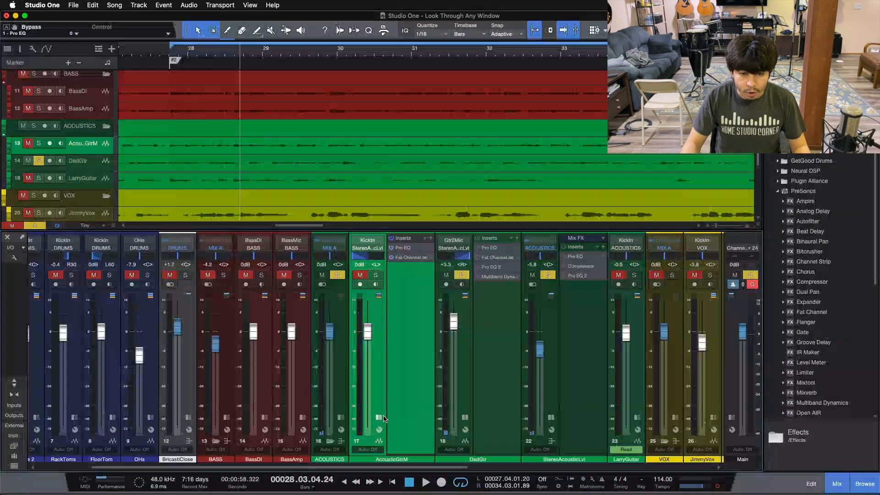
pyautogui.click(379, 417)
# Step: Play the soloed DadGtr from the loop start, open and activate its first Pro EQ during playback, and stop
pyautogui.press('space')
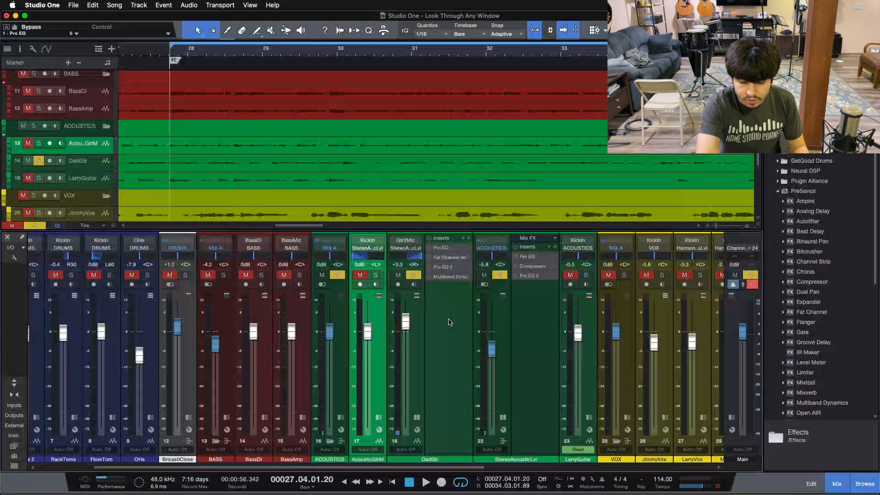
pyautogui.press('space')
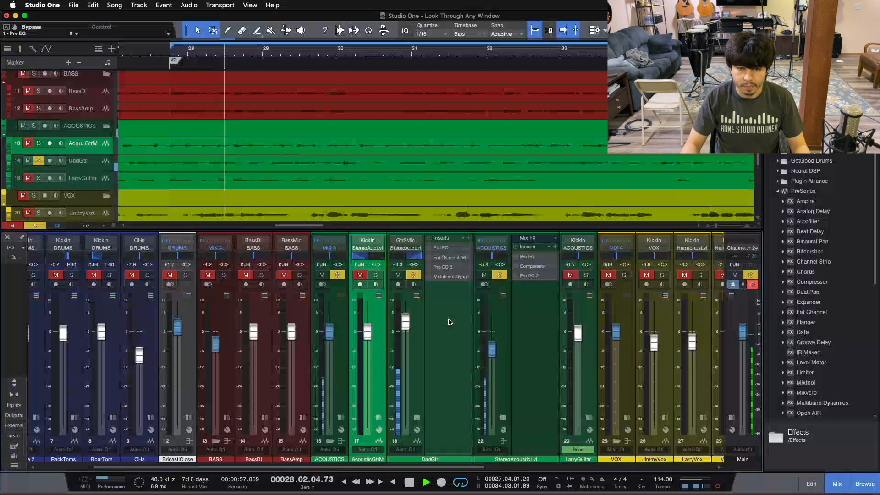
pyautogui.doubleClick(439, 248)
pyautogui.moveTo(608, 183); pyautogui.dragTo(460, 169)
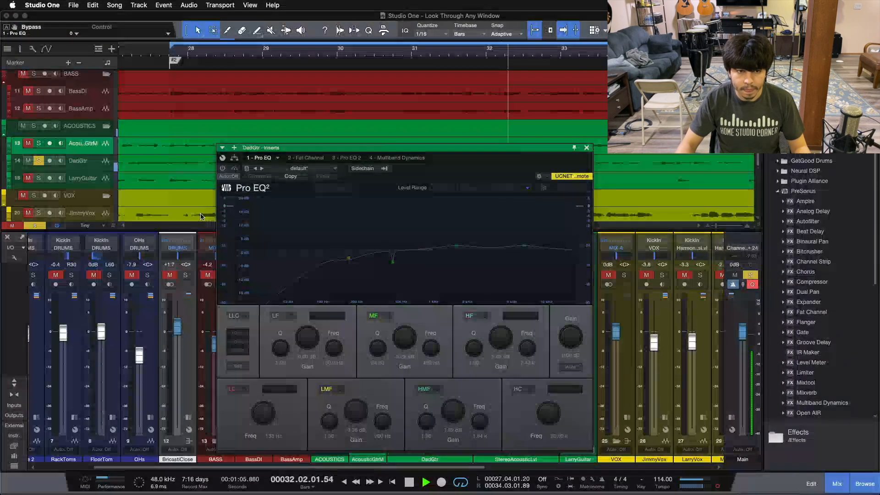
pyautogui.click(222, 169)
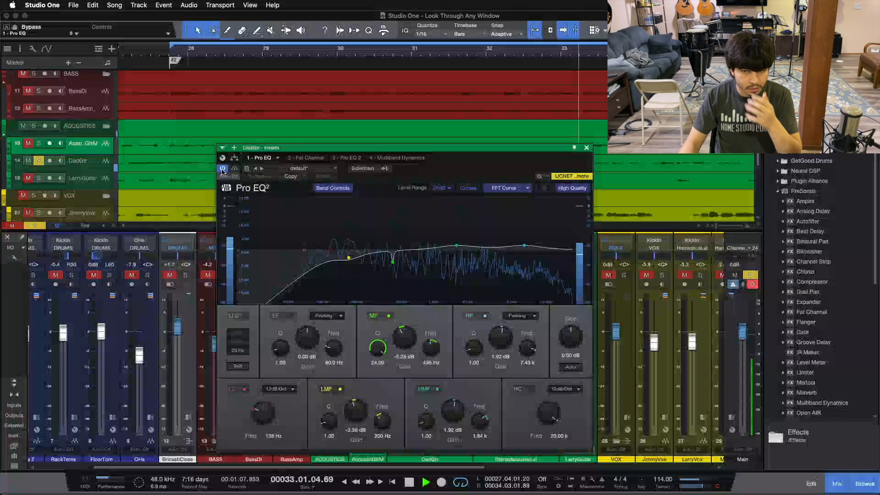
pyautogui.moveTo(461, 171); pyautogui.dragTo(486, 168)
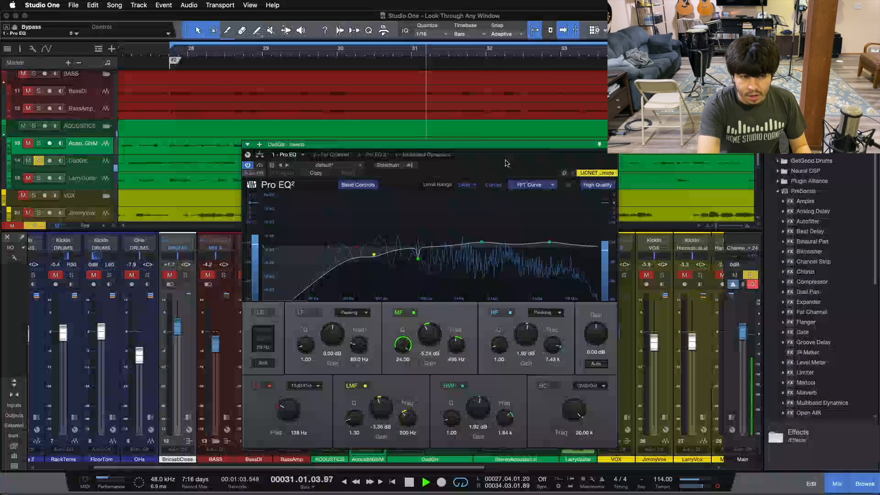
pyautogui.press('space')
pyautogui.moveTo(507, 163); pyautogui.dragTo(486, 147)
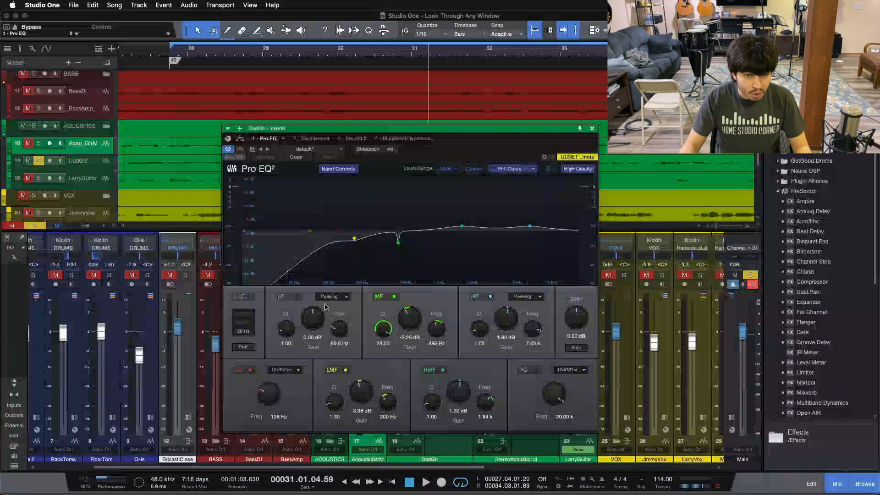
pyautogui.moveTo(479, 146); pyautogui.dragTo(509, 146)
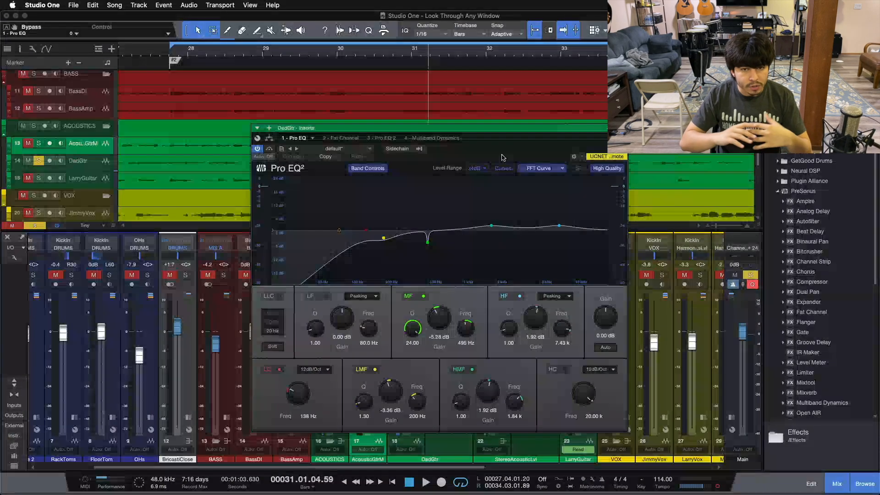
# Step: Replay DadGtr from the loop start and compare it with its first Pro EQ bypassed and active
pyautogui.press('KP_1')
pyautogui.moveTo(517, 156)
pyautogui.mouseDown()
pyautogui.moveTo(383, 75)
pyautogui.moveTo(518, 161)
pyautogui.mouseUp()
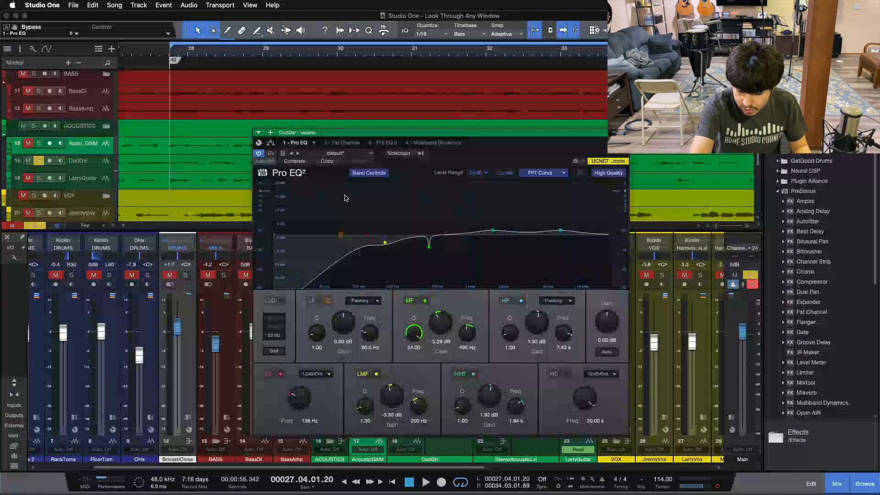
pyautogui.press('space')
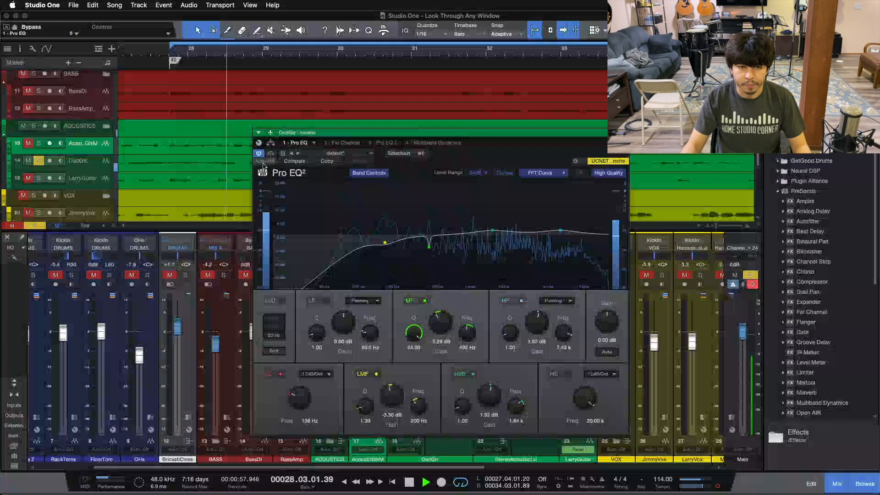
pyautogui.click(271, 154)
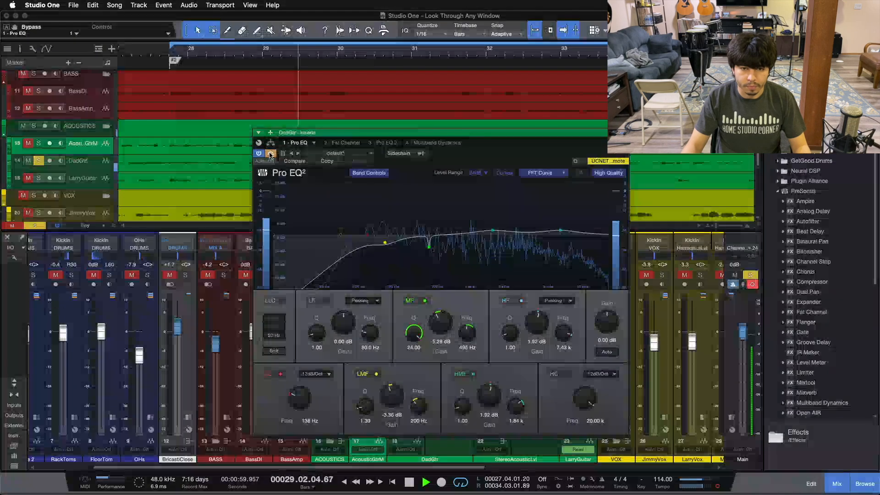
pyautogui.click(271, 154)
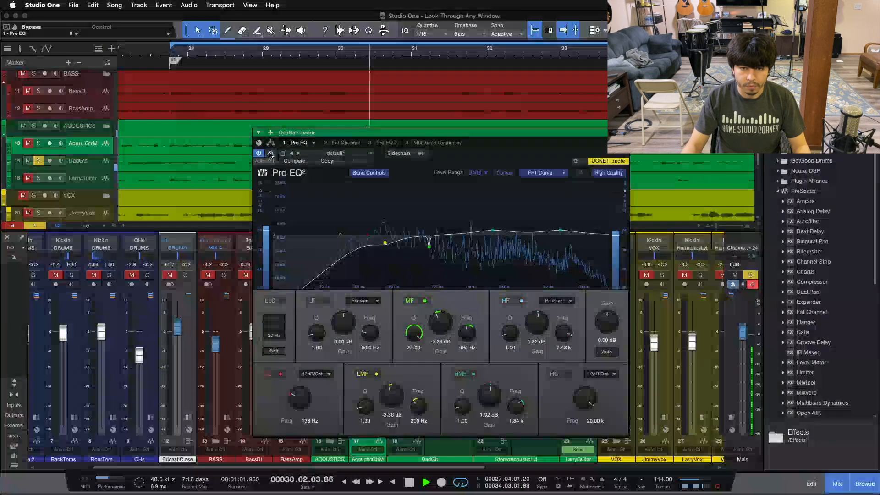
# Step: Activate the Fat Channel on DadGtr during playback, compare its compressor off and on, leave it on, and stop
pyautogui.click(344, 143)
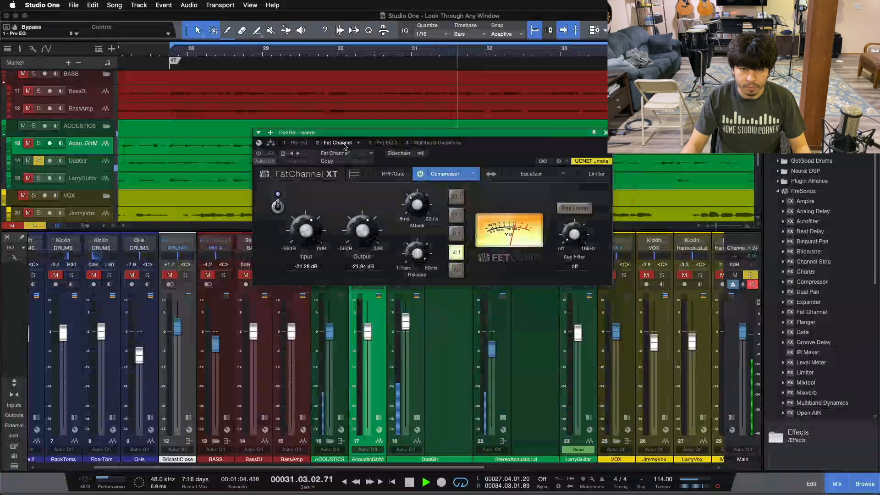
pyautogui.click(259, 153)
pyautogui.moveTo(491, 157); pyautogui.dragTo(473, 228)
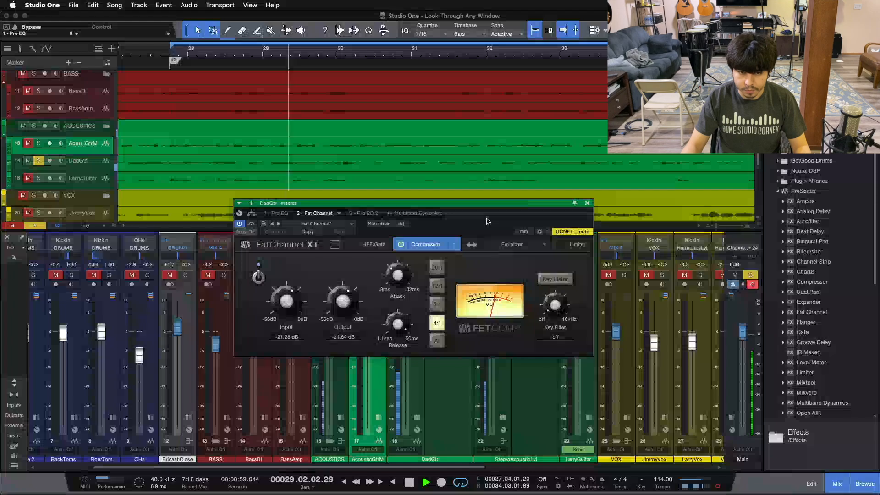
pyautogui.click(259, 277)
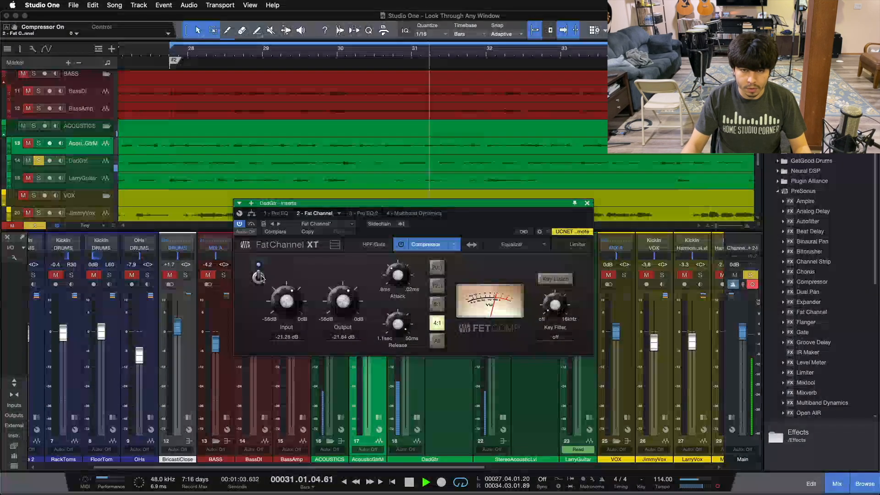
pyautogui.click(259, 277)
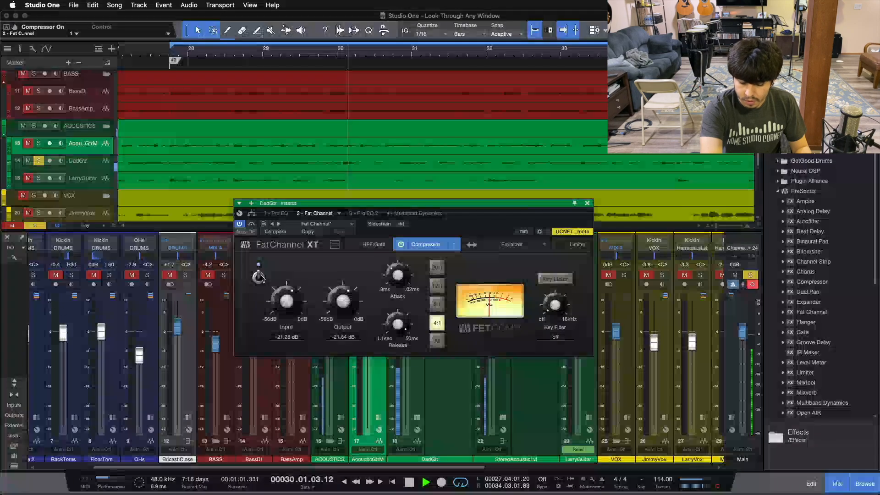
pyautogui.press('space')
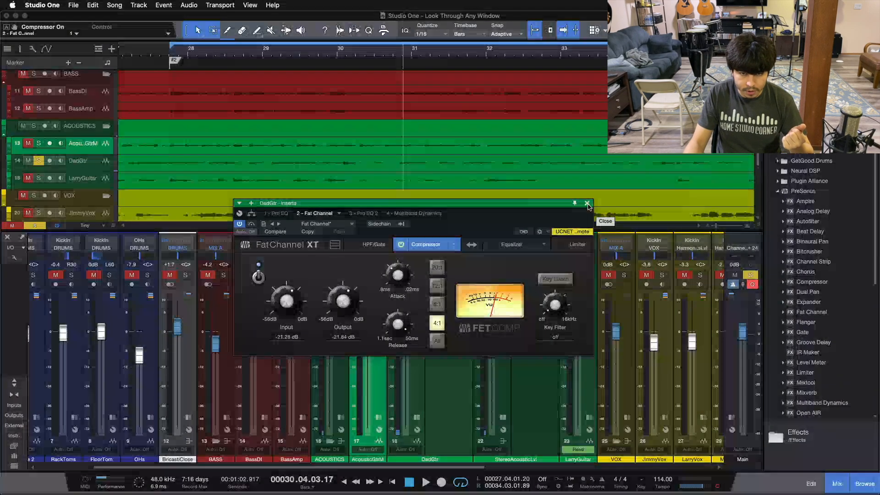
# Step: Open Pro EQ 2 on DadGtr and play the track from the loop start with that EQ still switched off
pyautogui.click(355, 214)
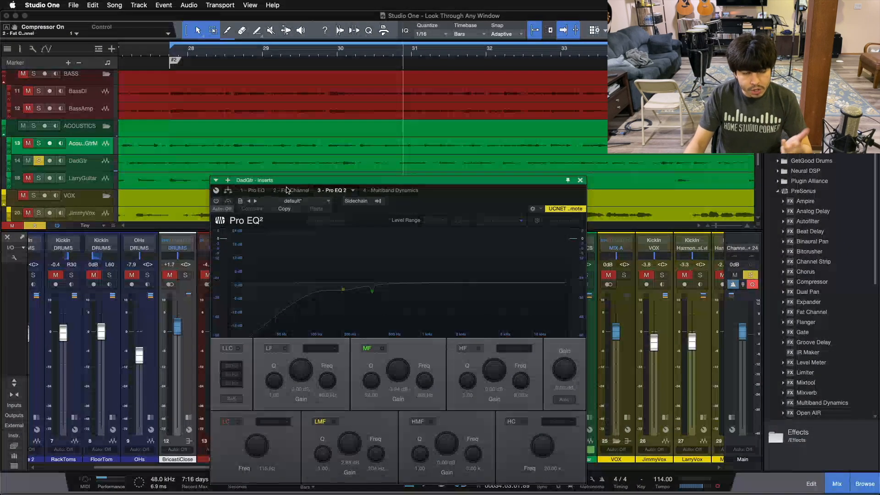
pyautogui.click(366, 192)
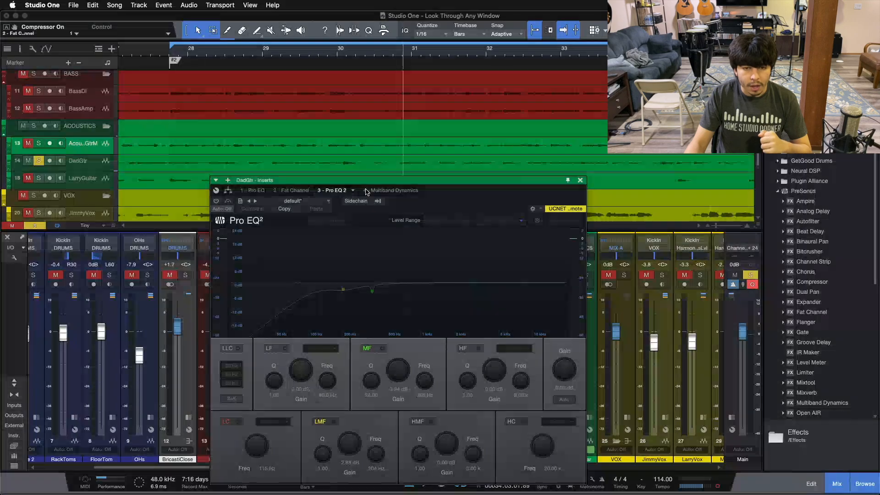
pyautogui.click(394, 188)
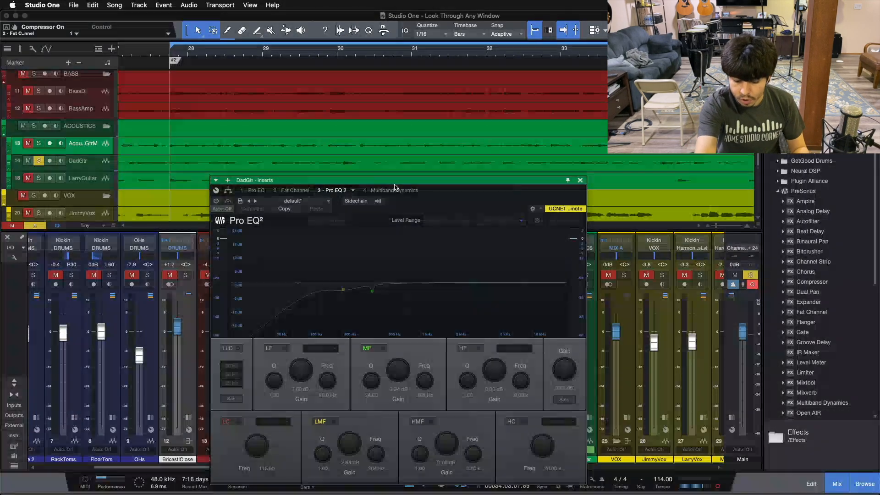
pyautogui.press('space')
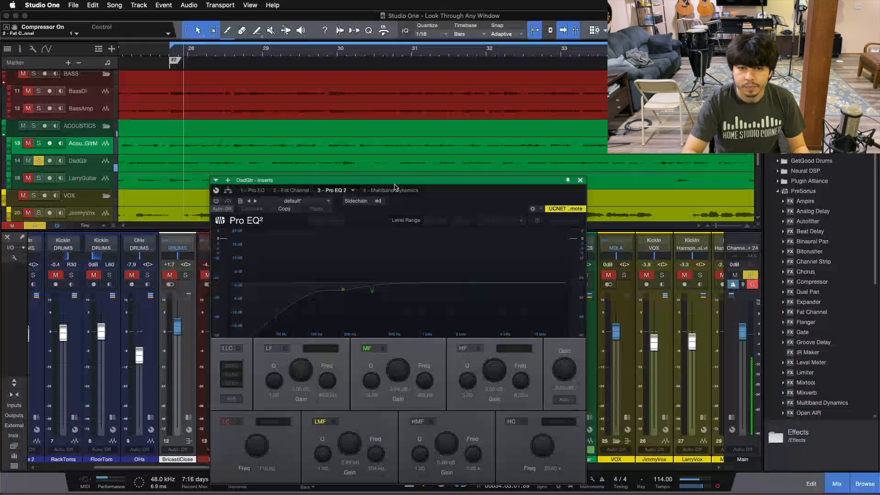
# Step: Activate Pro EQ 2 on DadGtr during playback, try boosting its narrow 369 Hz mid band to 24 dB, and undo that boost
pyautogui.click(216, 201)
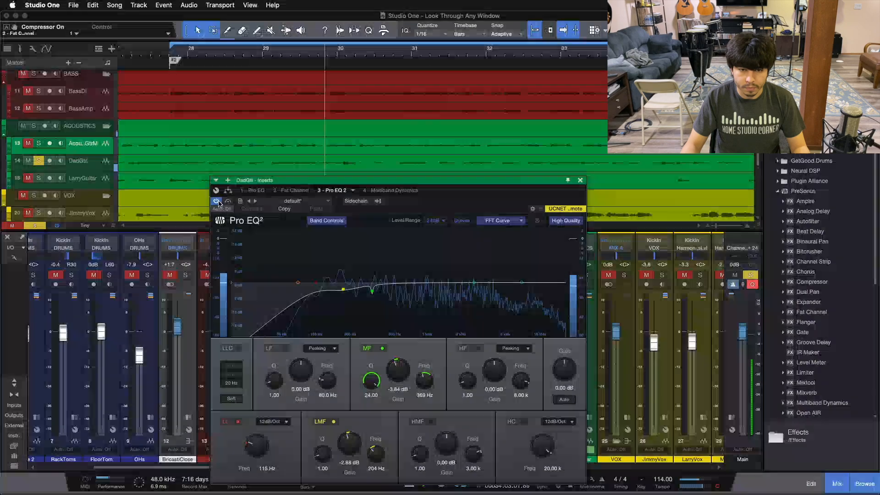
pyautogui.moveTo(398, 370); pyautogui.dragTo(393, 303)
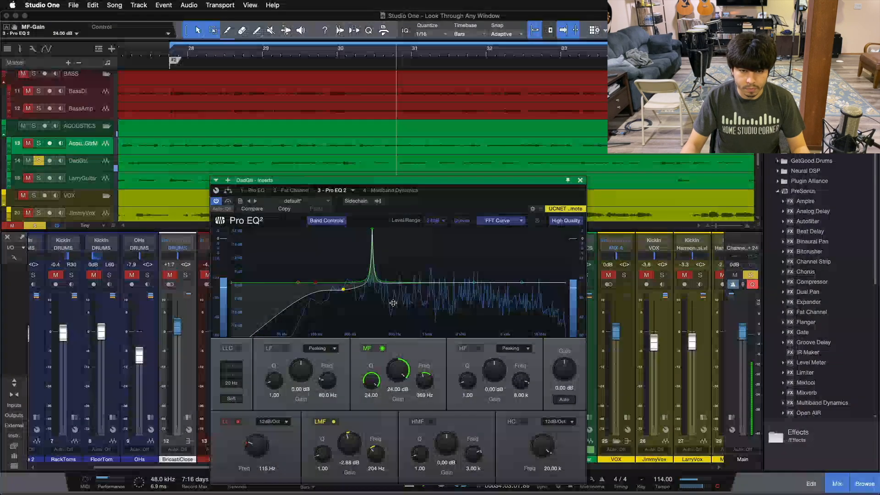
pyautogui.press('super+z')
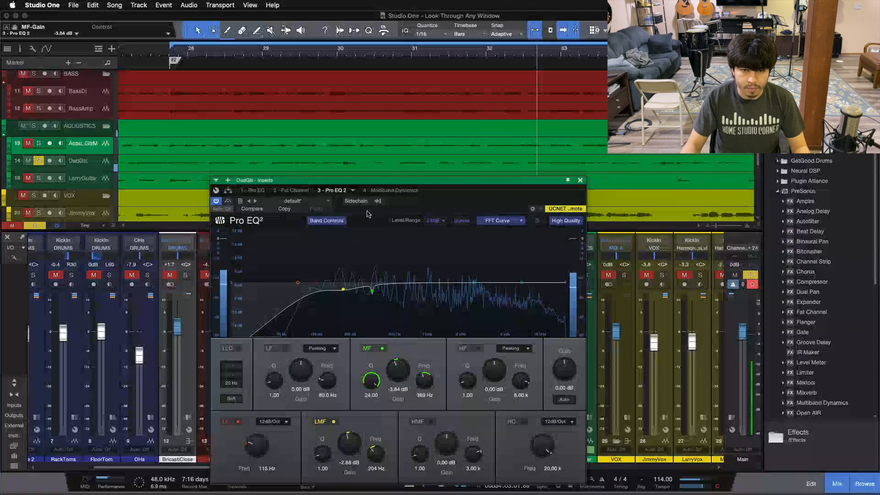
# Step: Compare DadGtr with Pro EQ 2 bypassed and active during playback, leave it active, and stop
pyautogui.click(228, 202)
pyautogui.click(228, 202)
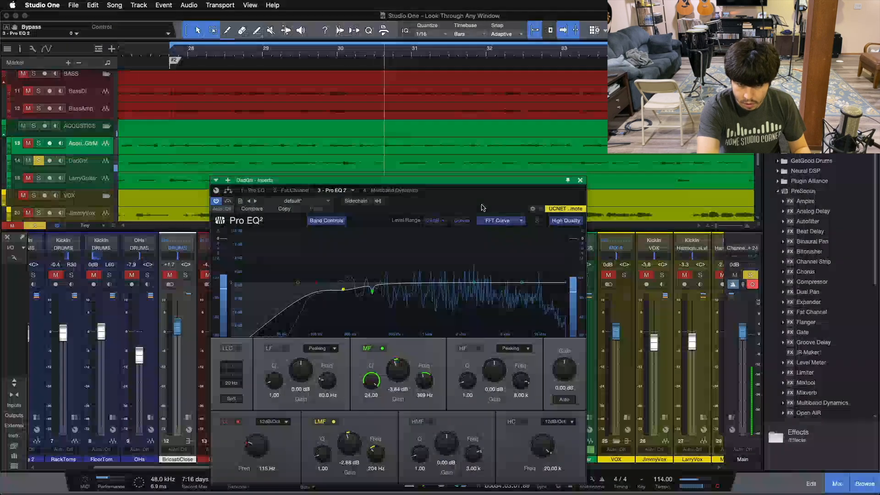
pyautogui.moveTo(481, 207); pyautogui.dragTo(489, 178)
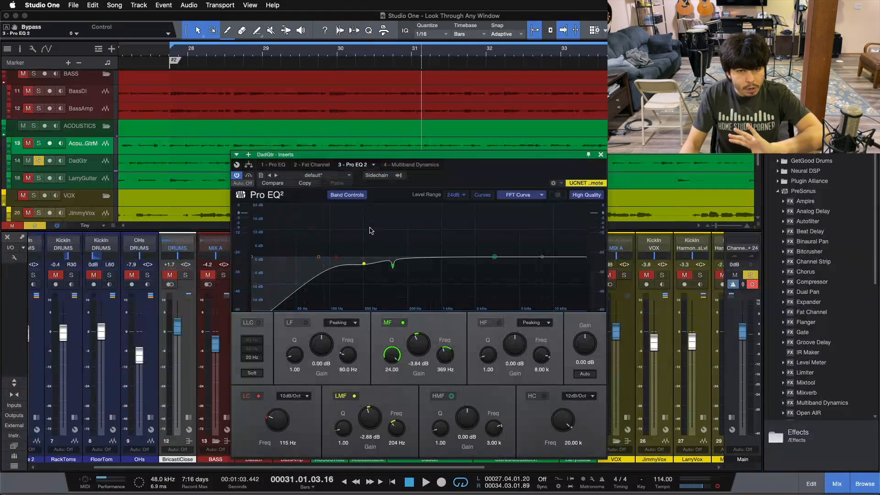
# Step: Open and activate Multiband Dynamics on DadGtr, and play the soloed track from bar 50
pyautogui.click(410, 165)
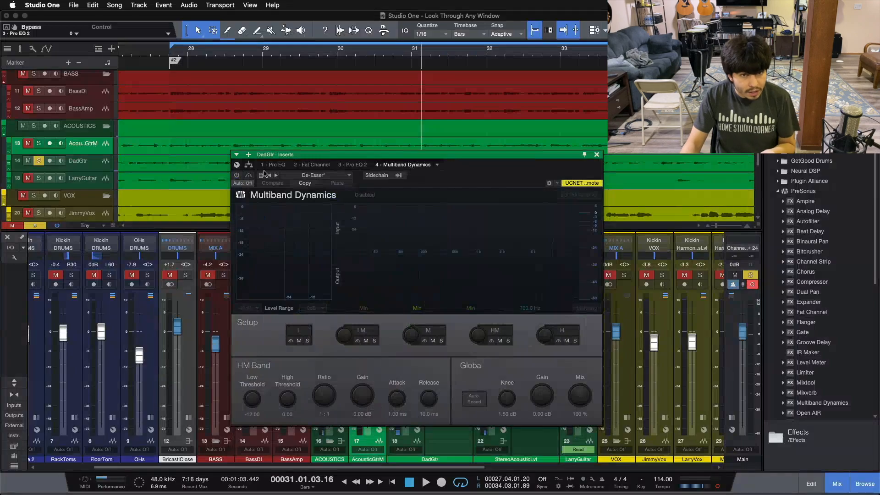
pyautogui.click(236, 175)
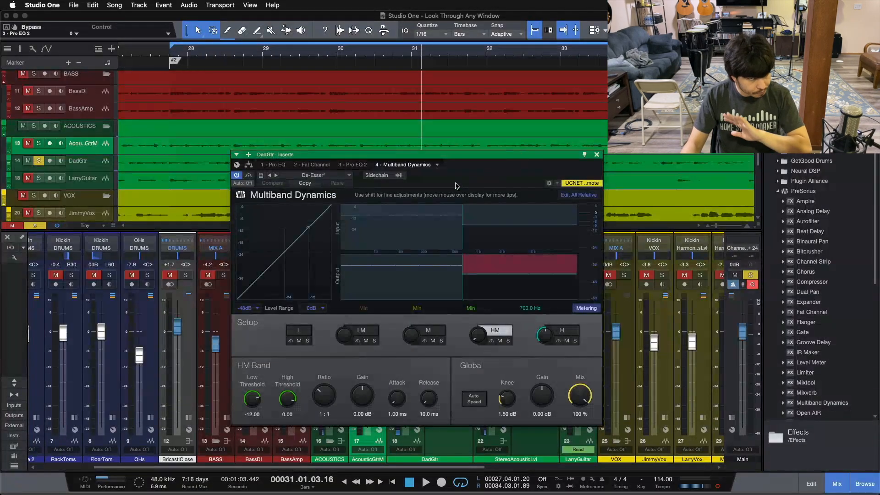
pyautogui.scroll(-10, 380, 47)
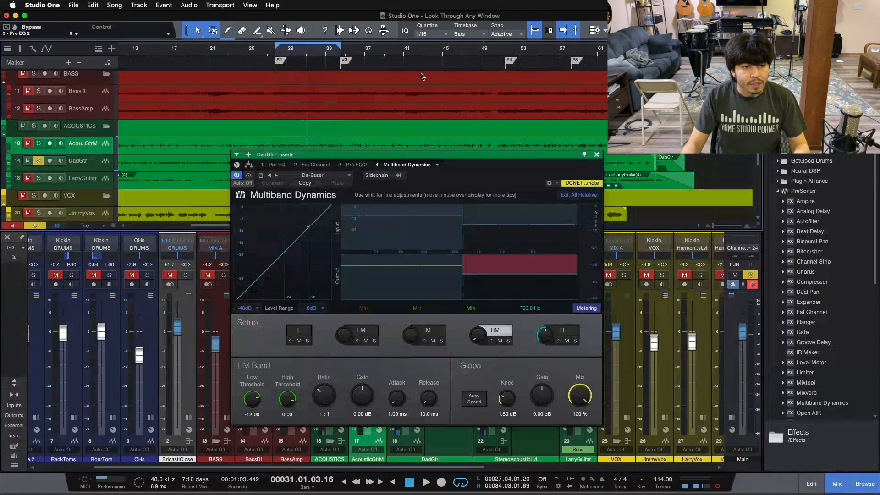
pyautogui.click(503, 48)
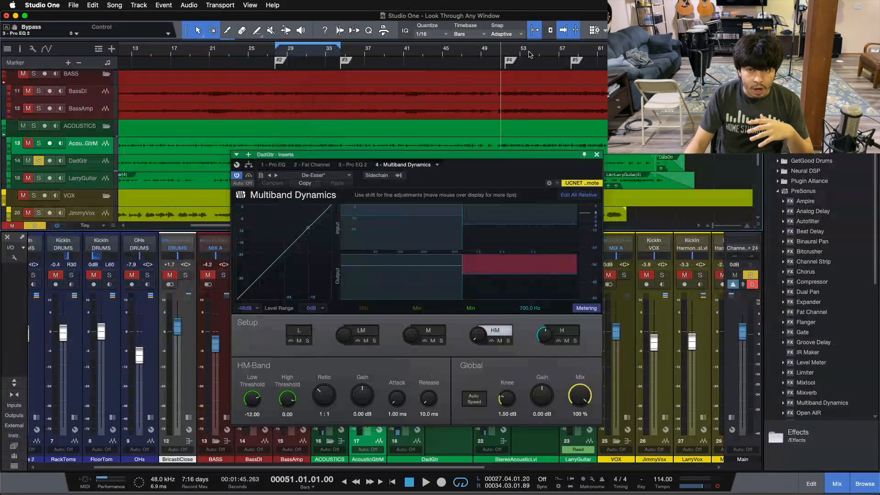
pyautogui.scroll(5, 529, 54)
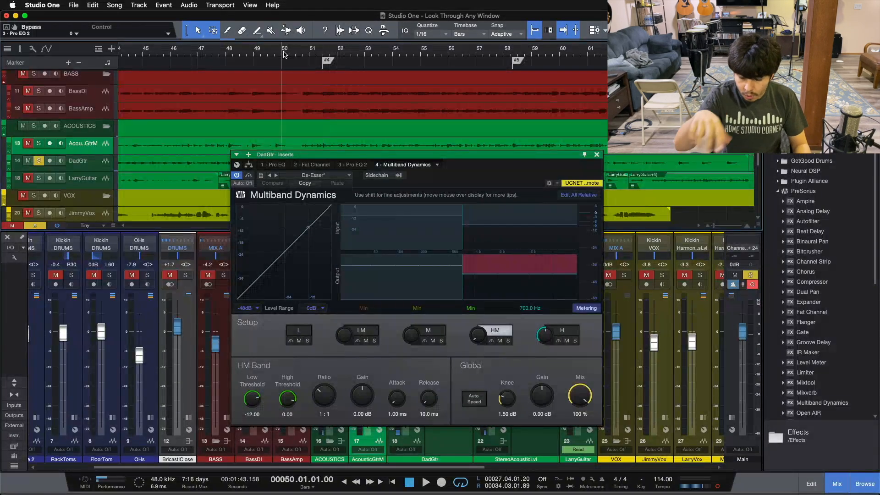
pyautogui.press('space')
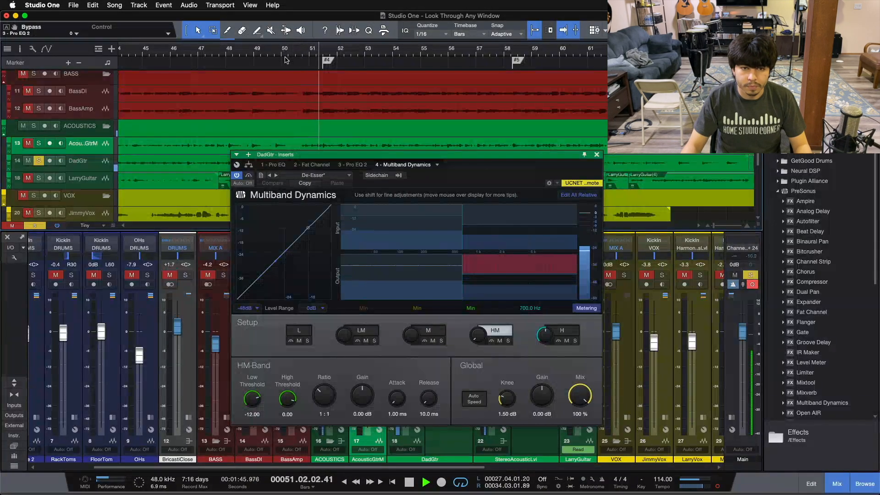
# Step: Select the high band in Multiband Dynamics, stop playback, and examine the band's crossover, threshold and ratio settings
pyautogui.click(569, 330)
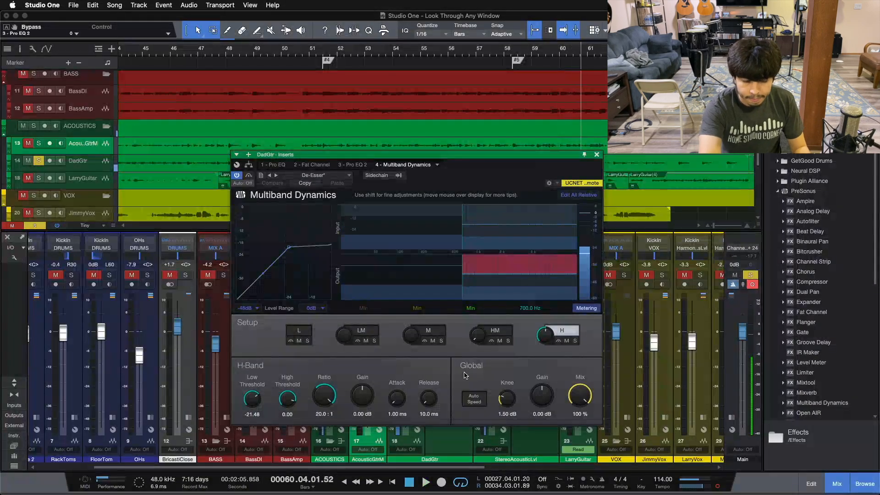
pyautogui.press('space')
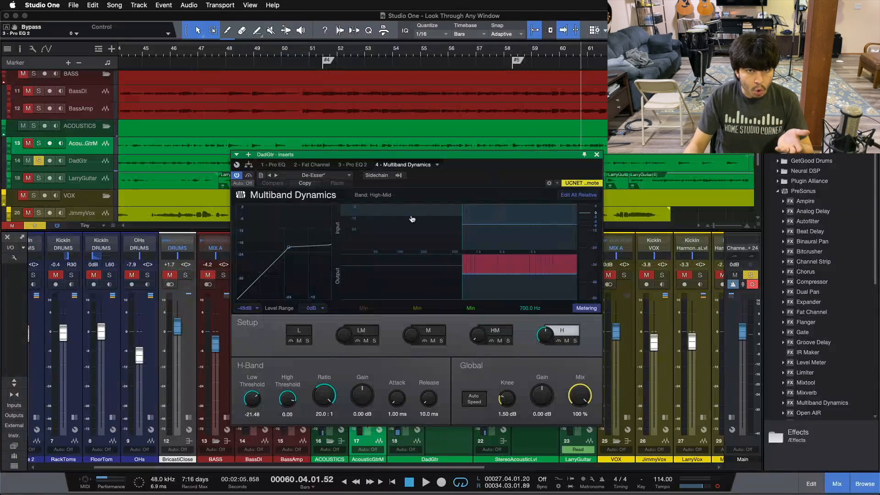
pyautogui.moveTo(493, 184); pyautogui.dragTo(446, 174)
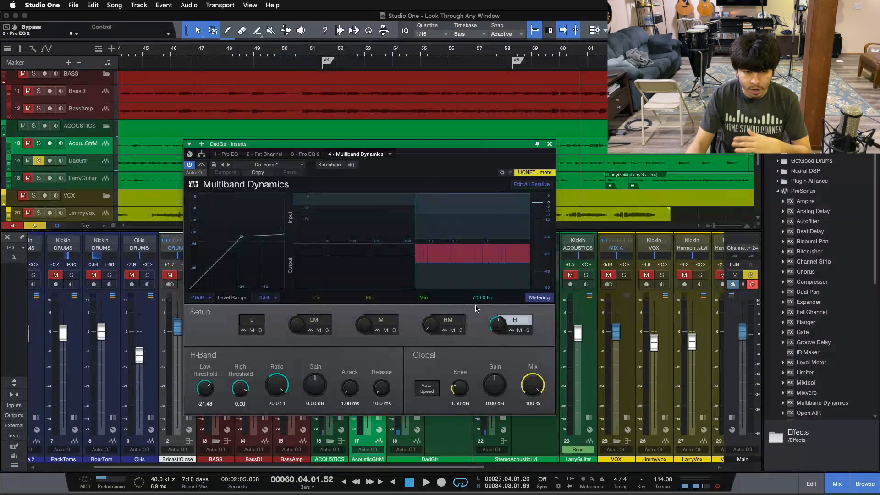
pyautogui.moveTo(277, 397); pyautogui.dragTo(276, 352)
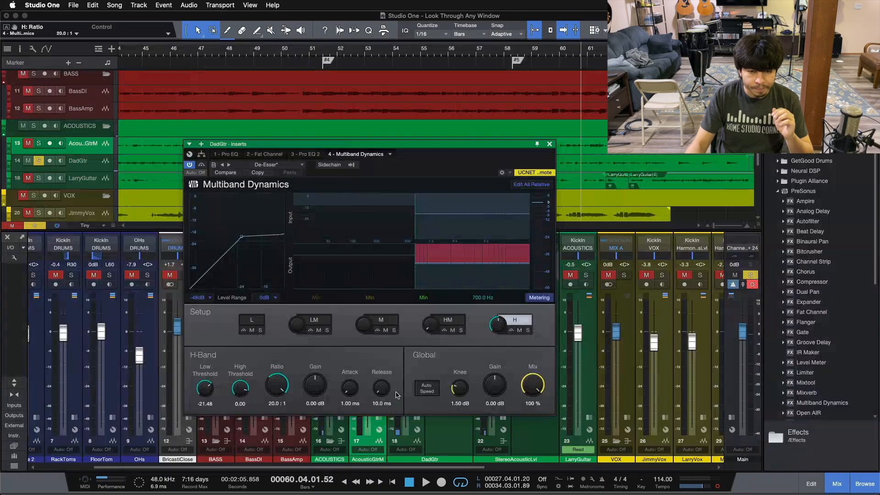
# Step: Close the DadGtr insert window, collapse that channel's inserts in the mixer, and return to the loop start
pyautogui.click(549, 144)
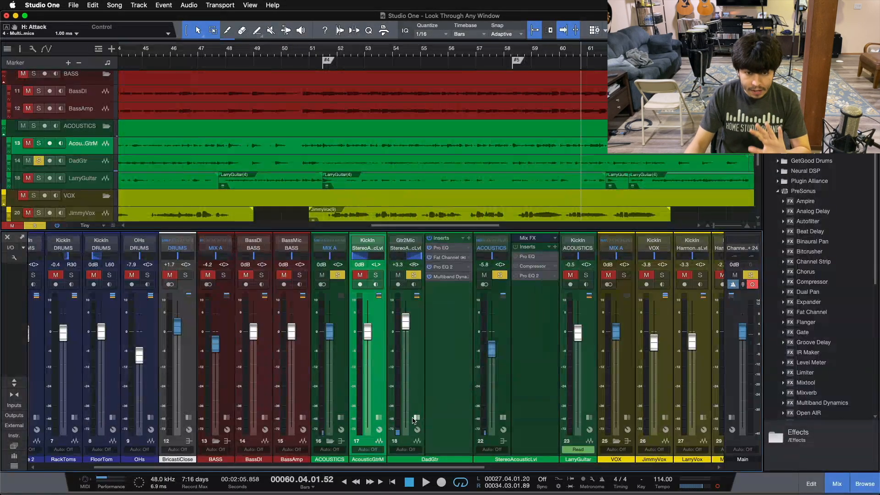
pyautogui.click(416, 419)
pyautogui.press('KP_1')
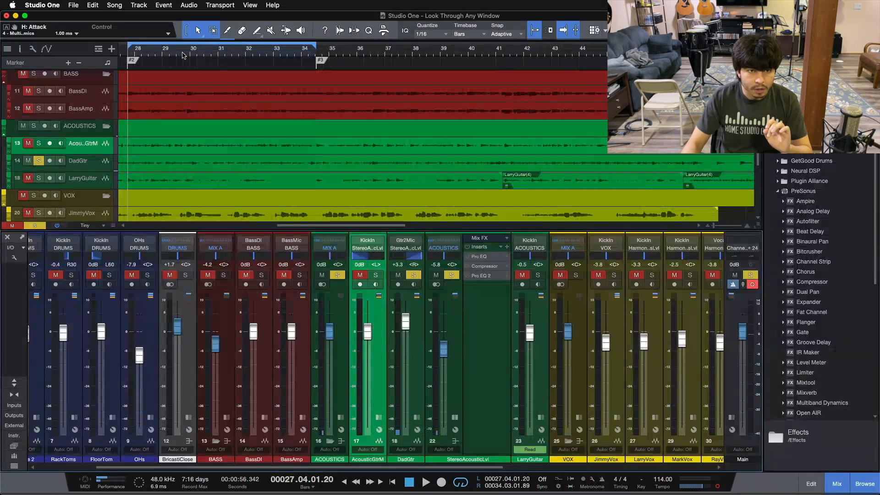
pyautogui.moveTo(183, 53); pyautogui.dragTo(316, 55)
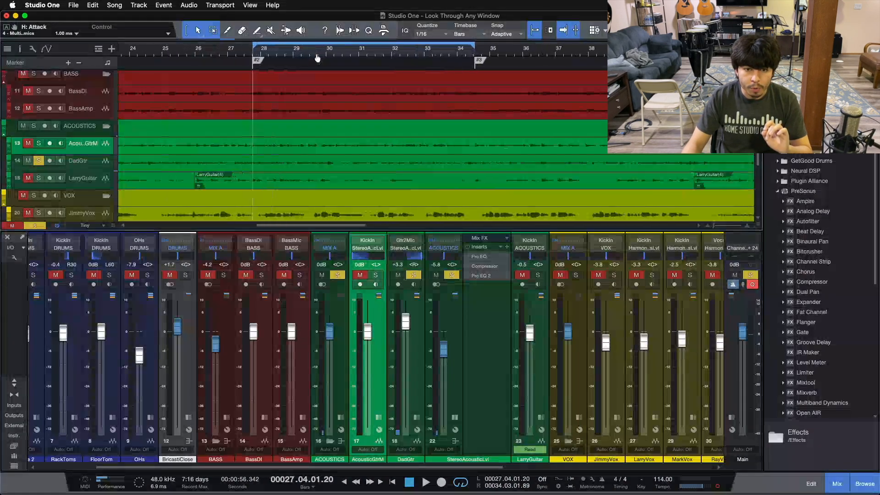
# Step: Solo AcousticGtrM together with DadGtr, select the StereoAcousticLvl bus, and play from the loop start
pyautogui.click(377, 275)
pyautogui.click(491, 305)
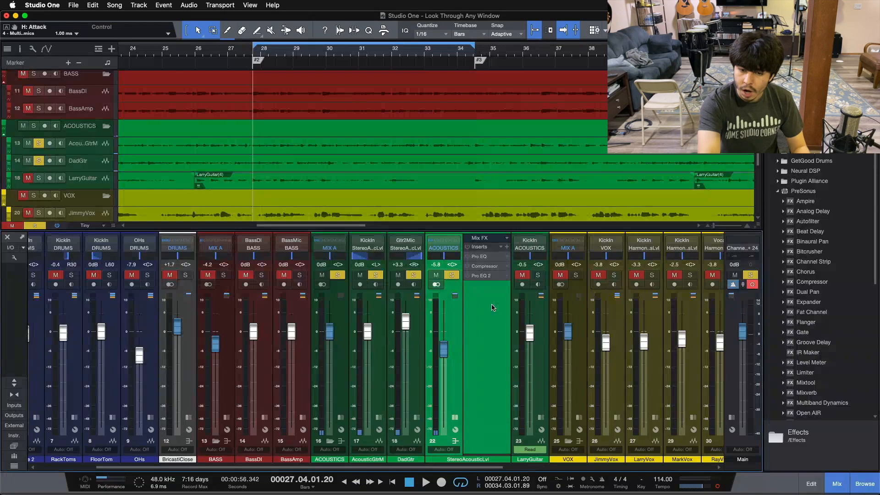
pyautogui.press('space')
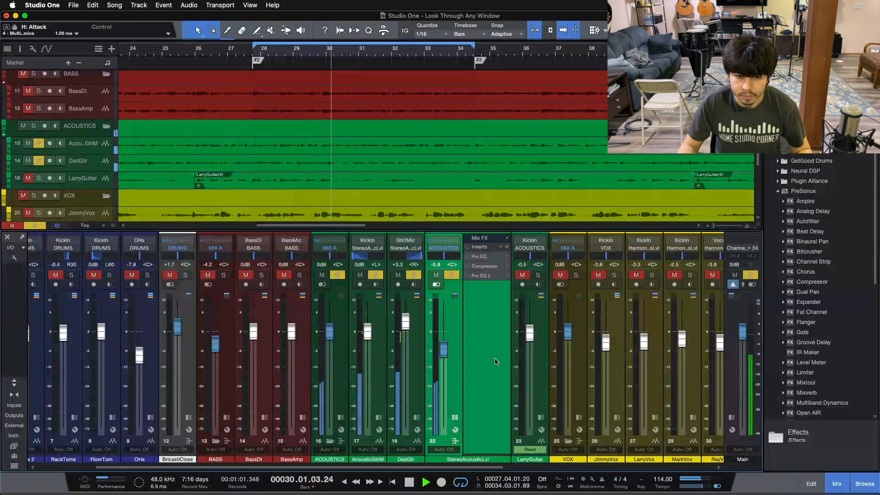
# Step: Open and activate the first Pro EQ on the StereoAcousticLvl bus during playback, and stop
pyautogui.click(477, 257)
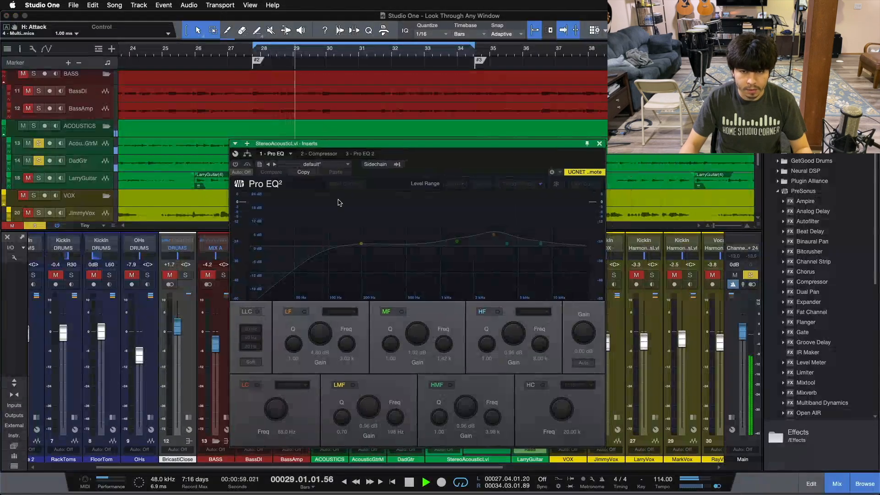
pyautogui.moveTo(503, 174); pyautogui.dragTo(457, 173)
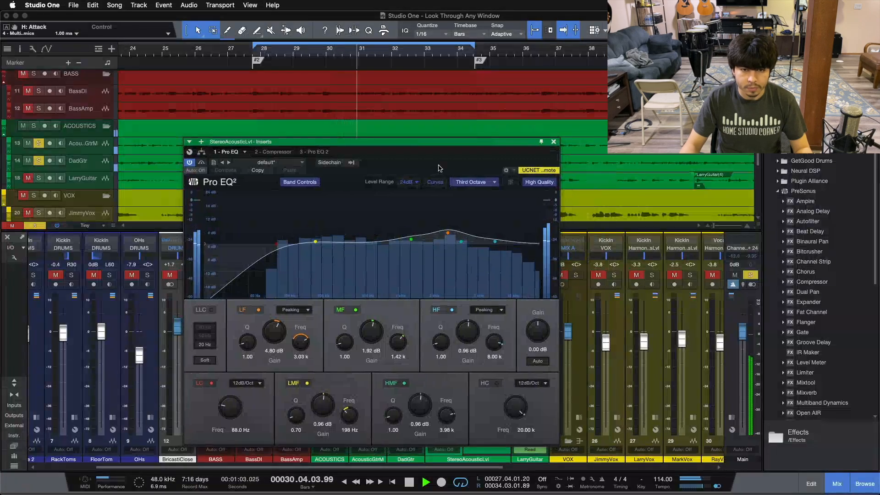
pyautogui.moveTo(439, 168); pyautogui.dragTo(627, 164)
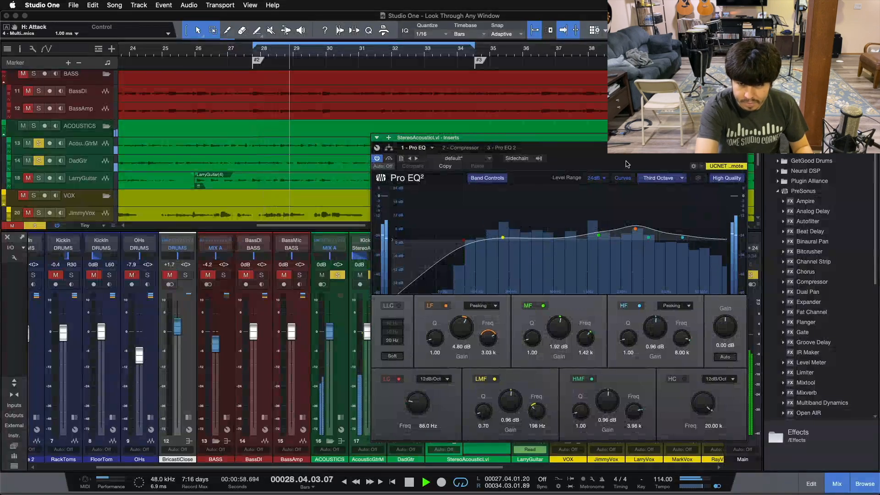
pyautogui.press('space')
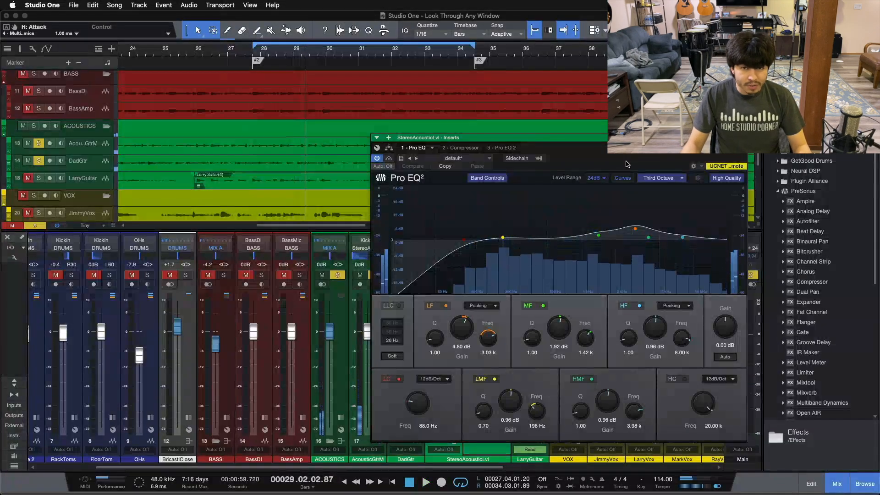
pyautogui.moveTo(626, 164); pyautogui.dragTo(492, 161)
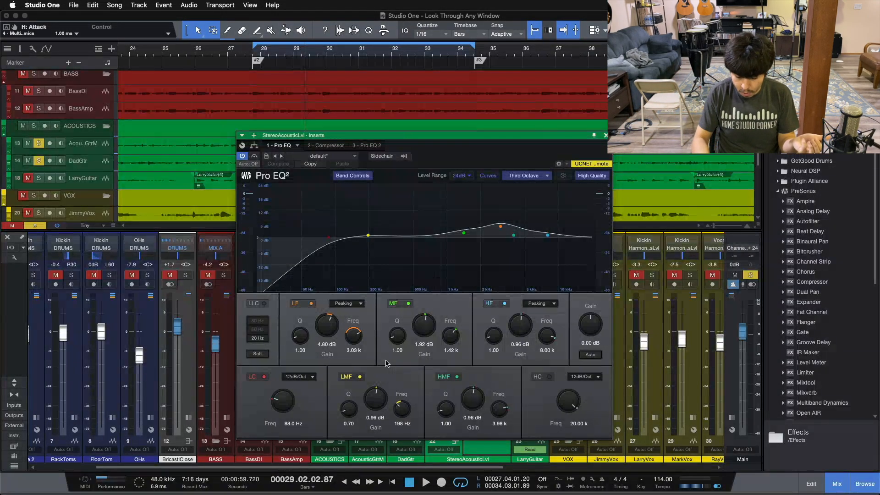
# Step: Replay both guitars from the loop start, compare the bus Pro EQ's LMF and LF bands and the whole EQ off and on, and stop
pyautogui.press('space')
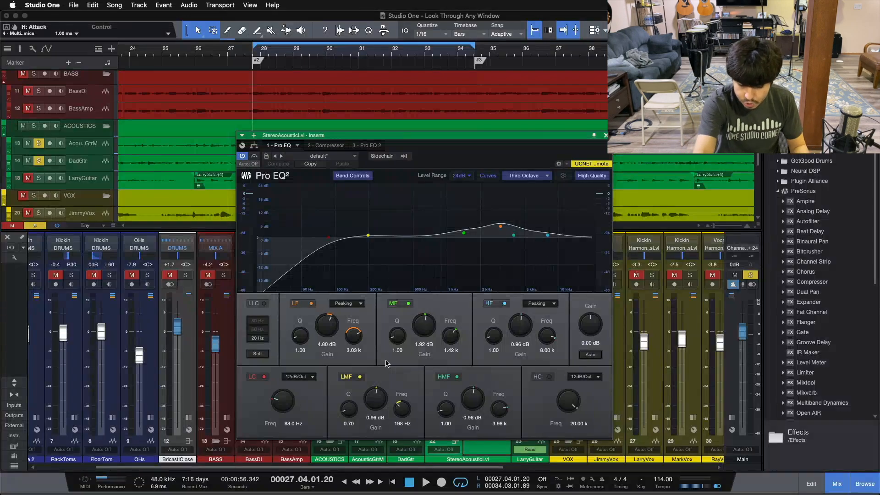
pyautogui.press('space')
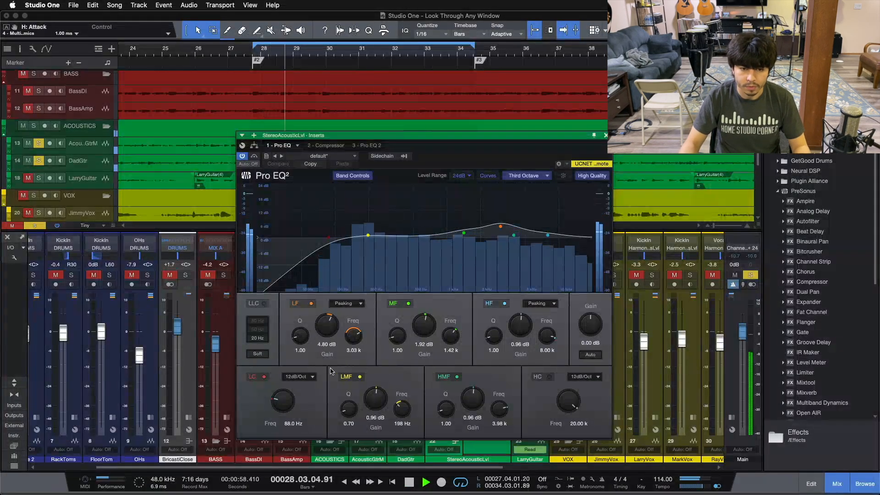
pyautogui.click(348, 378)
pyautogui.click(348, 378)
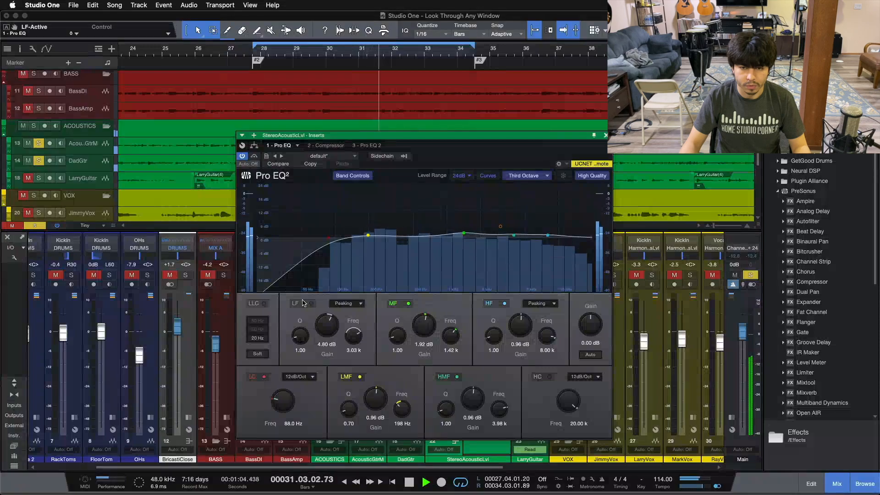
pyautogui.click(302, 303)
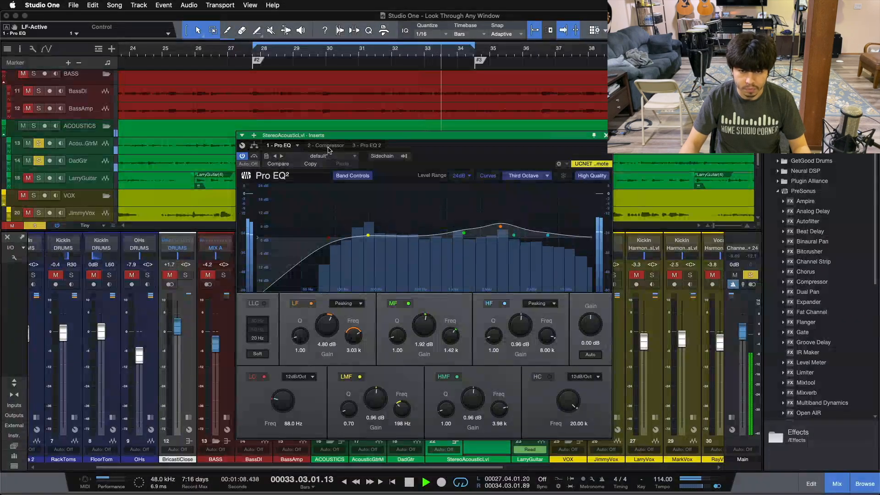
pyautogui.click(255, 156)
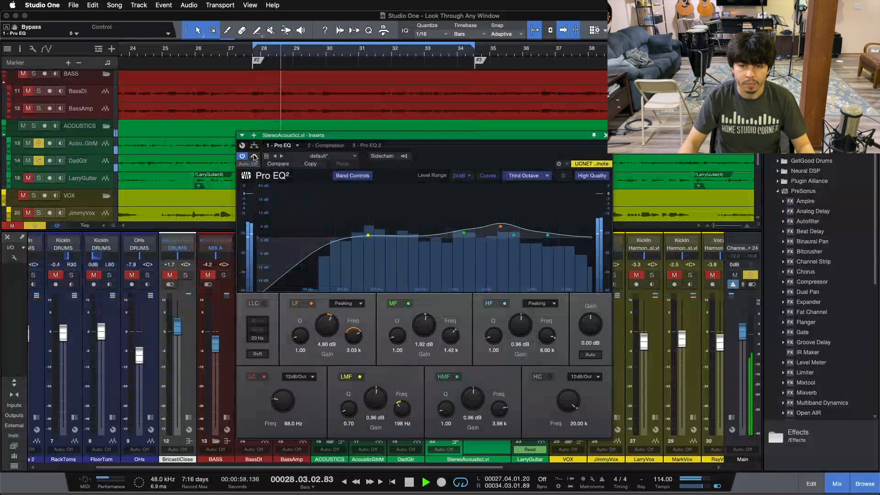
pyautogui.moveTo(497, 149)
pyautogui.mouseDown()
pyautogui.moveTo(565, 152)
pyautogui.moveTo(507, 153)
pyautogui.mouseUp()
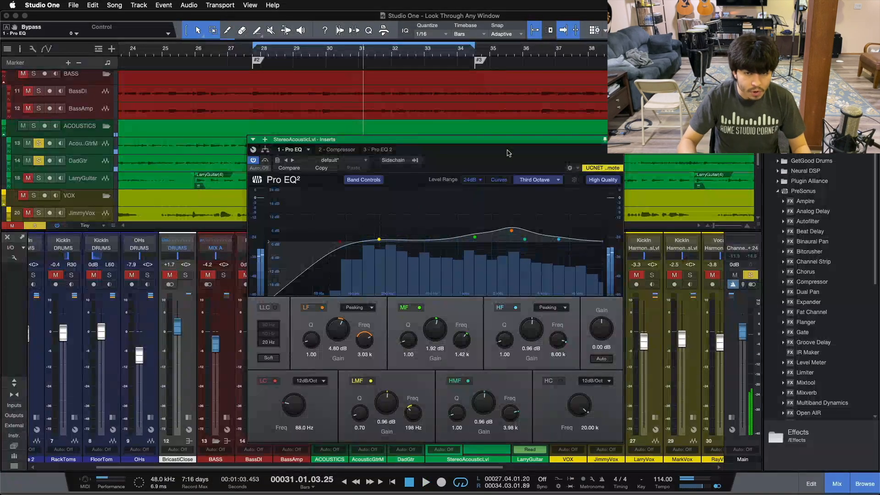
# Step: Open and activate the Compressor on the StereoAcousticLvl bus, and return to the loop start
pyautogui.click(340, 150)
pyautogui.moveTo(451, 160); pyautogui.dragTo(436, 202)
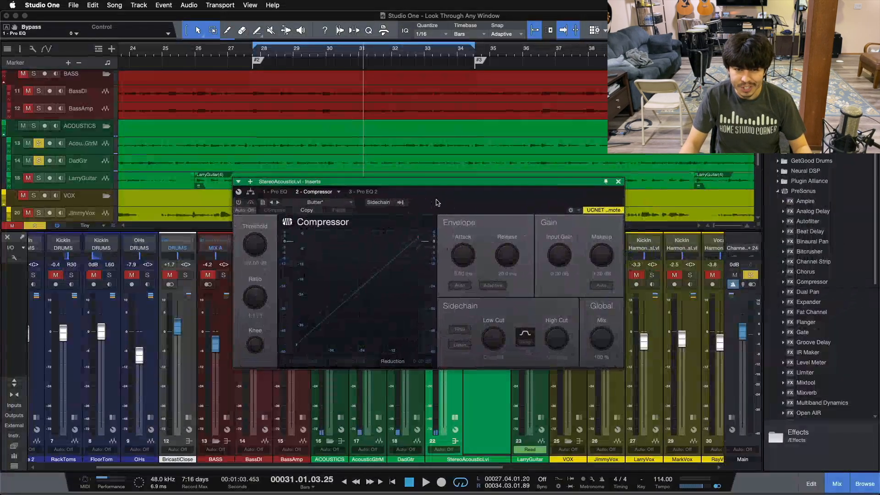
pyautogui.click(239, 204)
pyautogui.moveTo(471, 194); pyautogui.dragTo(488, 234)
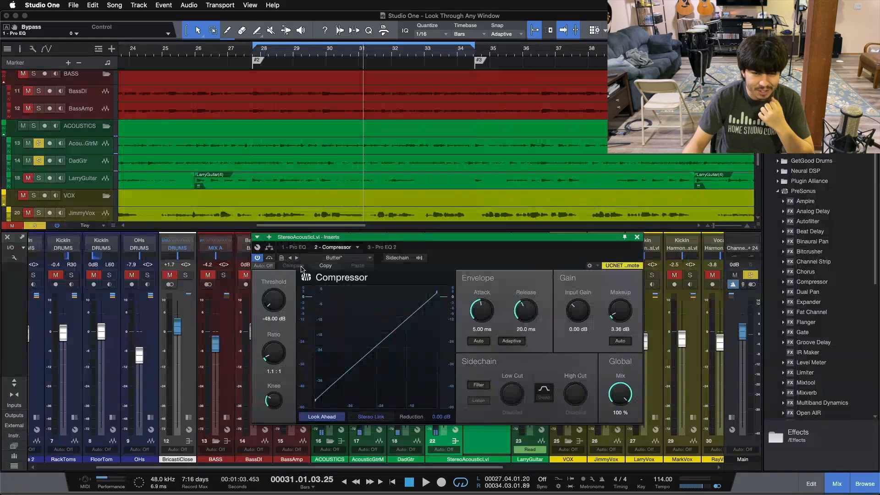
pyautogui.click(339, 257)
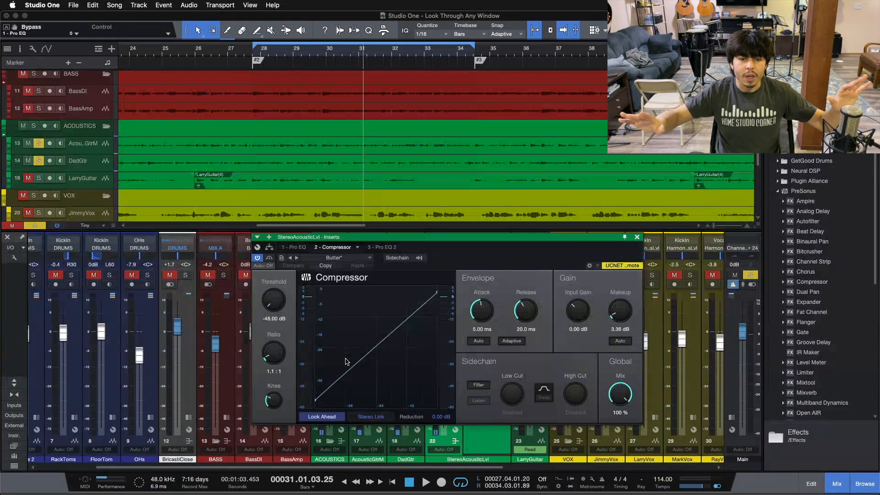
pyautogui.press('KP_1')
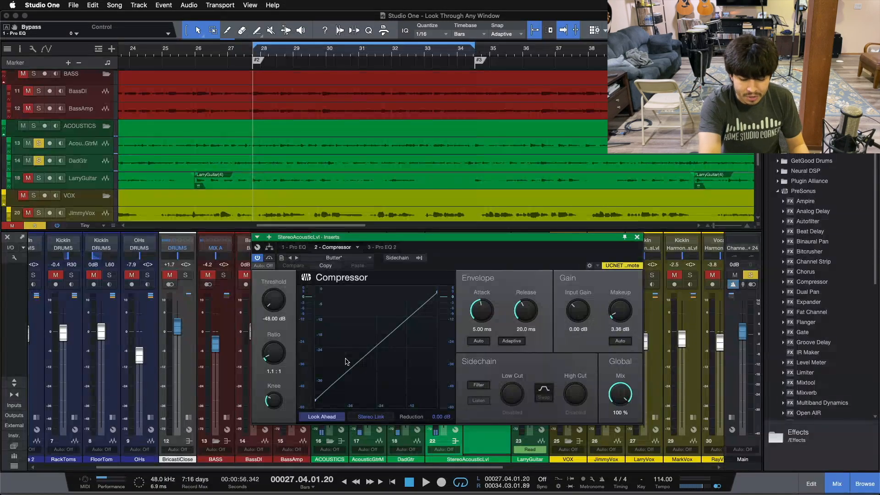
# Step: Play both guitars and compare the StereoAcousticLvl bus Compressor bypassed and active, and stop playback
pyautogui.press('space')
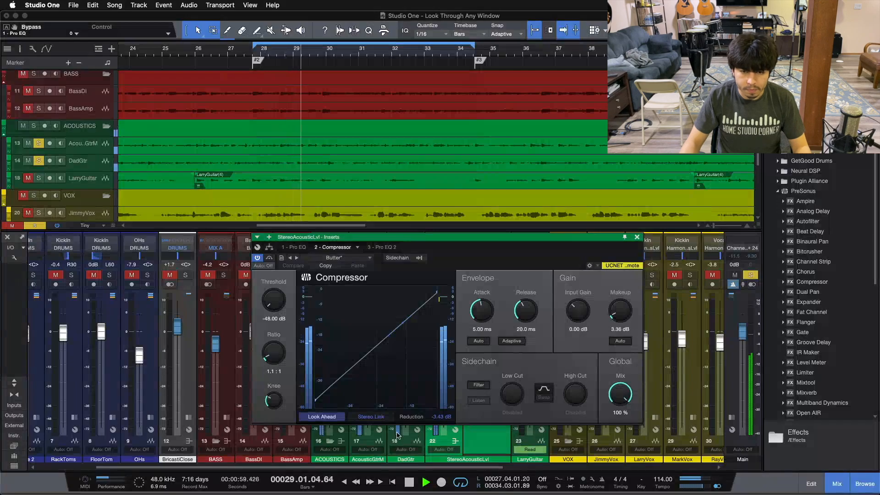
pyautogui.click(269, 259)
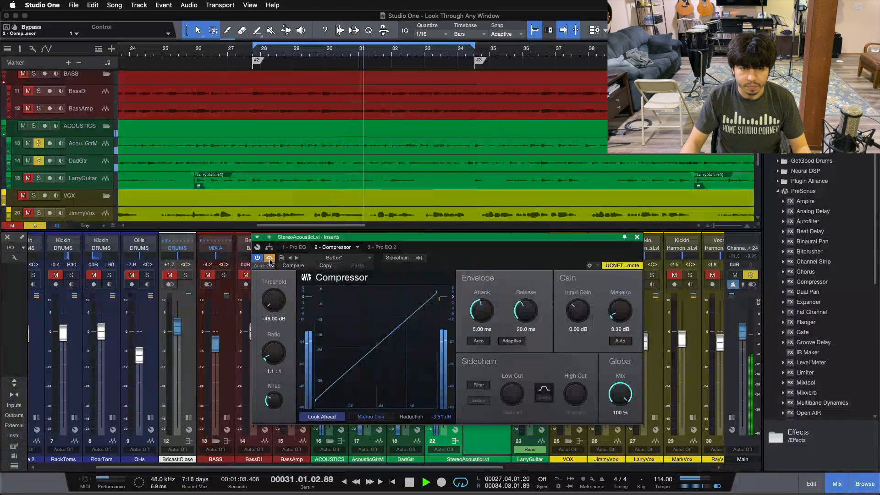
pyautogui.click(269, 259)
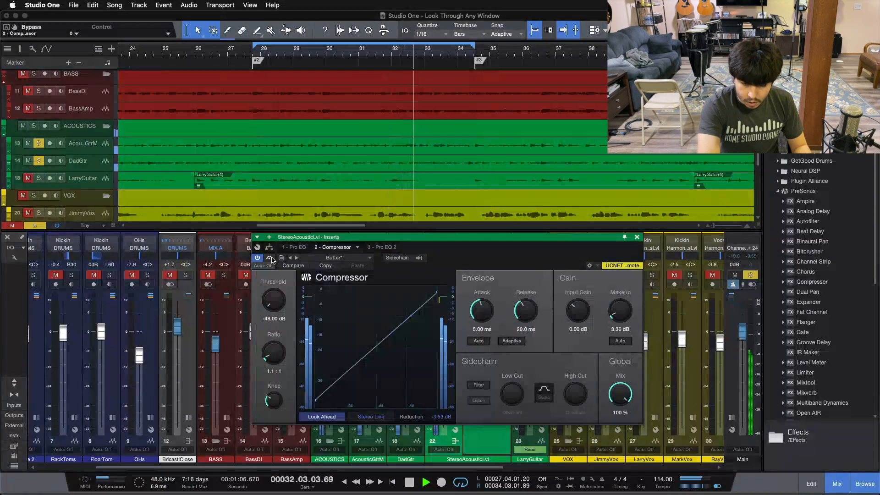
pyautogui.press('space')
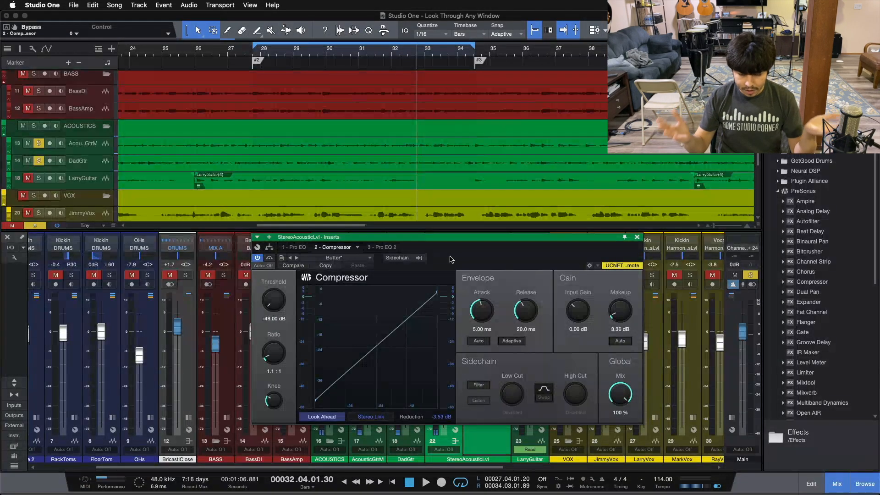
# Step: Open and activate Pro EQ 2 on the StereoAcousticLvl bus, and check its settings against the first Pro EQ
pyautogui.click(374, 248)
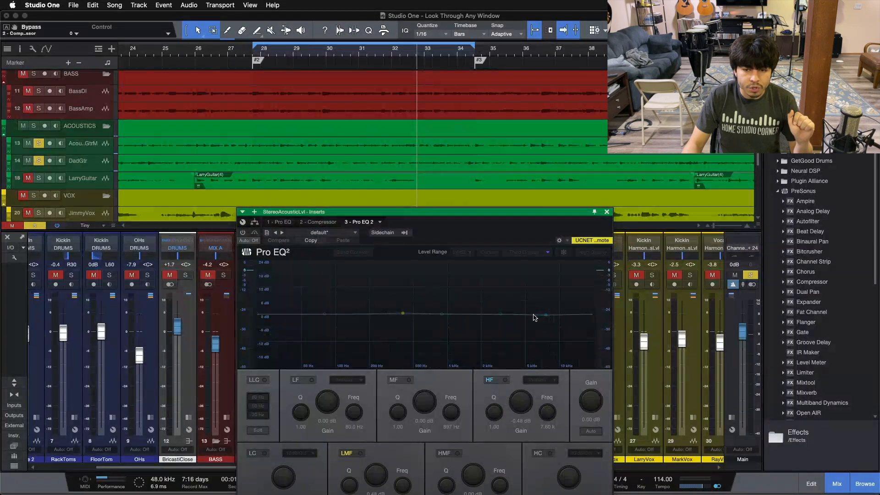
pyautogui.click(243, 233)
pyautogui.moveTo(491, 240); pyautogui.dragTo(501, 152)
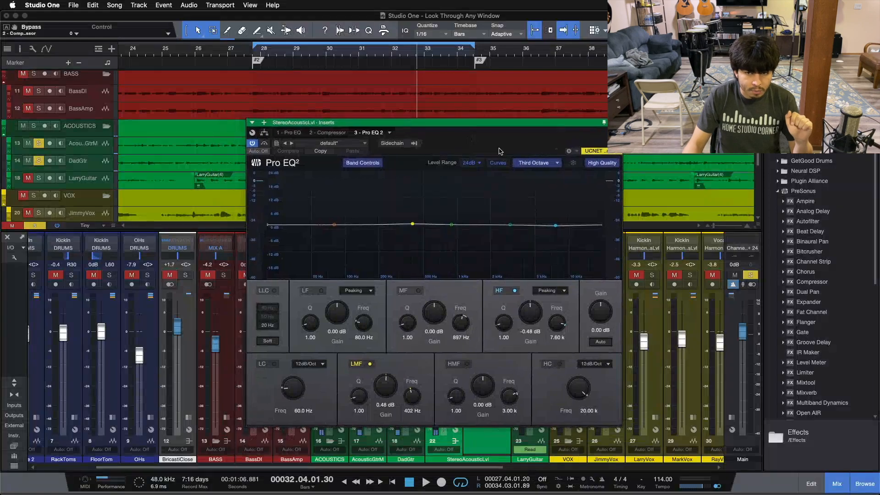
pyautogui.click(289, 133)
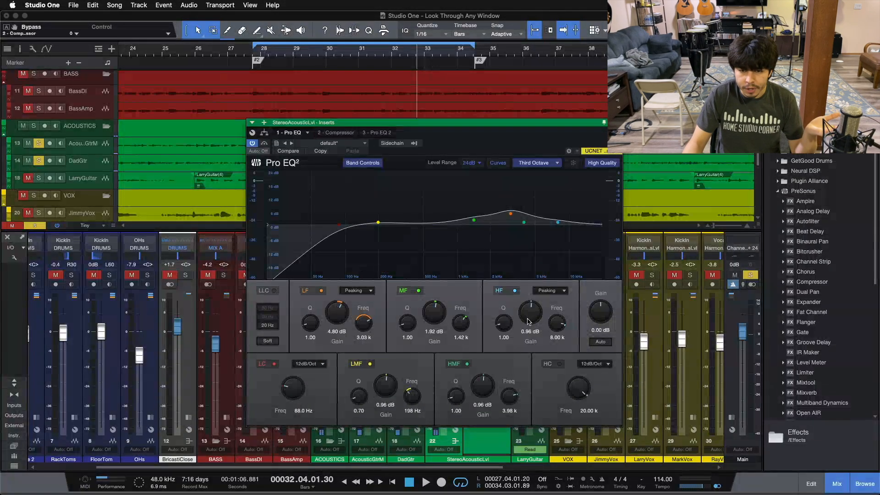
pyautogui.click(374, 133)
pyautogui.moveTo(453, 149); pyautogui.dragTo(440, 162)
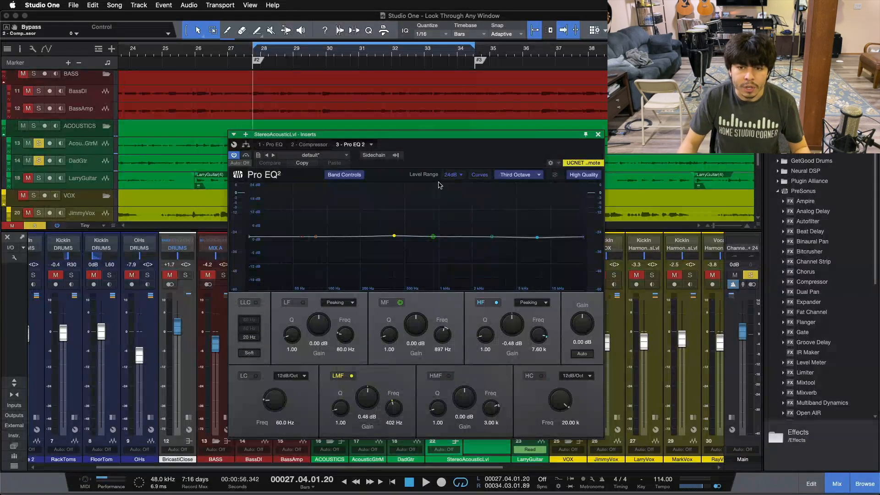
# Step: Play both guitars from the loop start, comparing the bus Pro EQ 2 bypassed and active, and close its window and stop
pyautogui.click(246, 156)
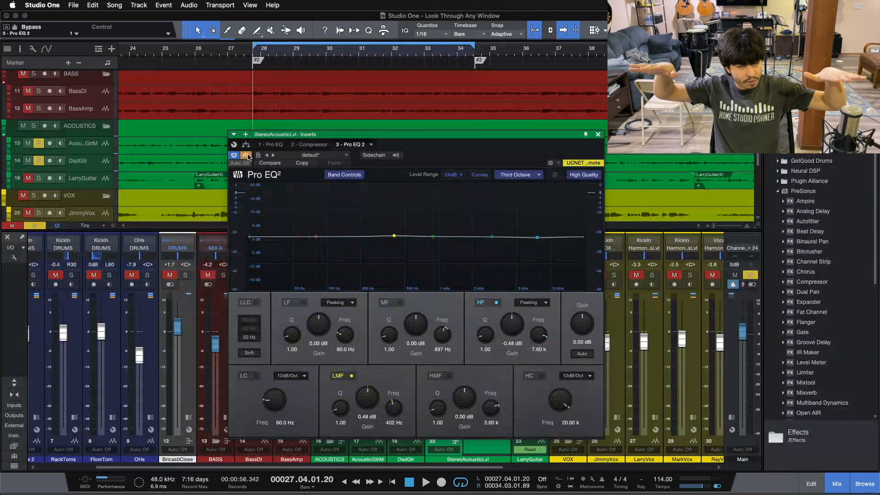
pyautogui.press('space')
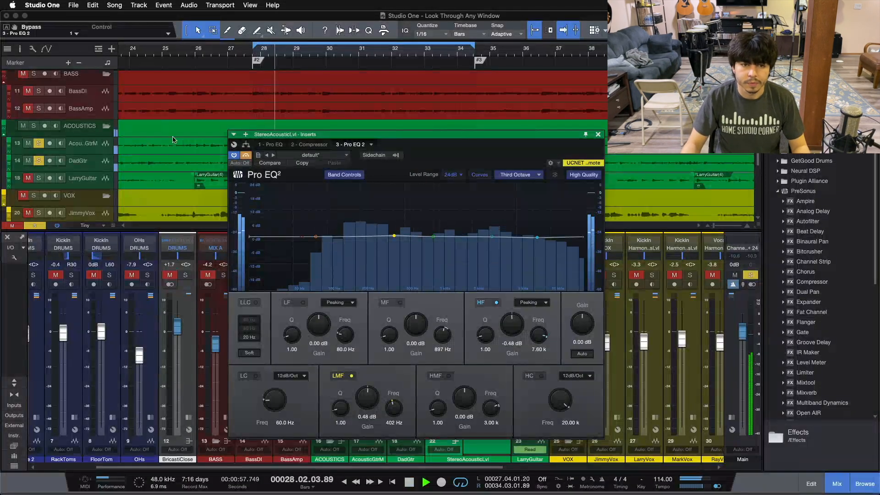
pyautogui.click(246, 155)
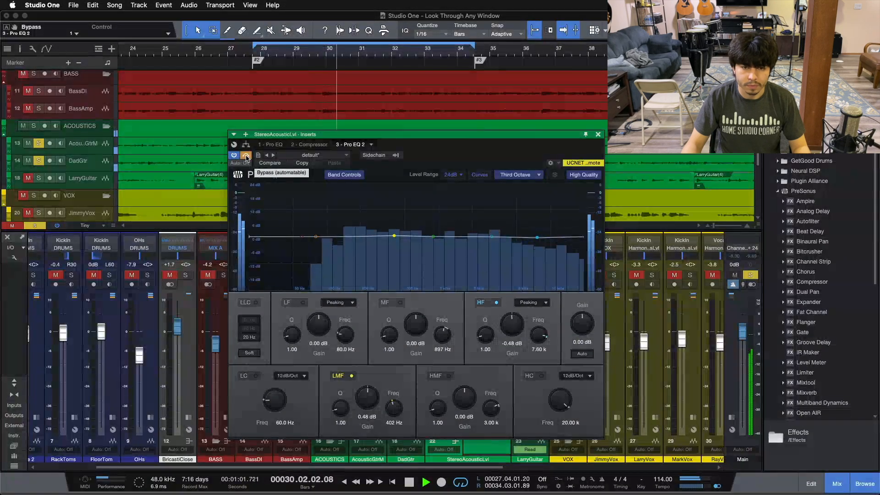
pyautogui.click(247, 157)
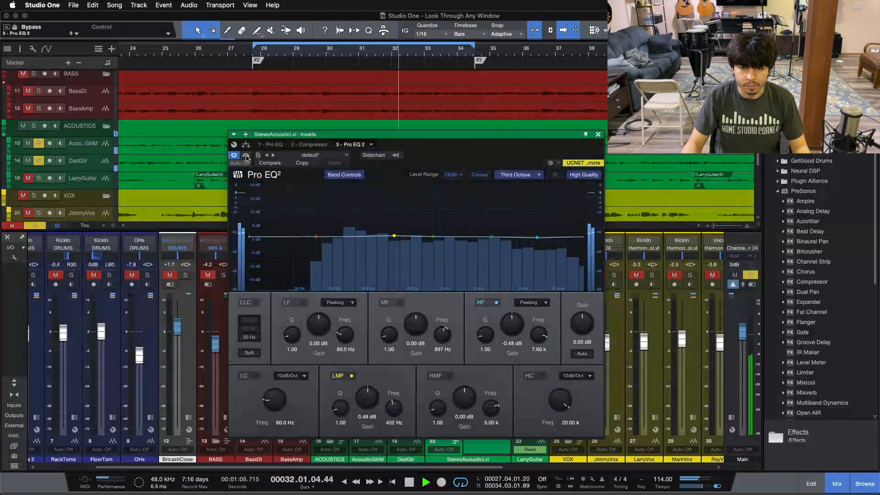
pyautogui.click(247, 156)
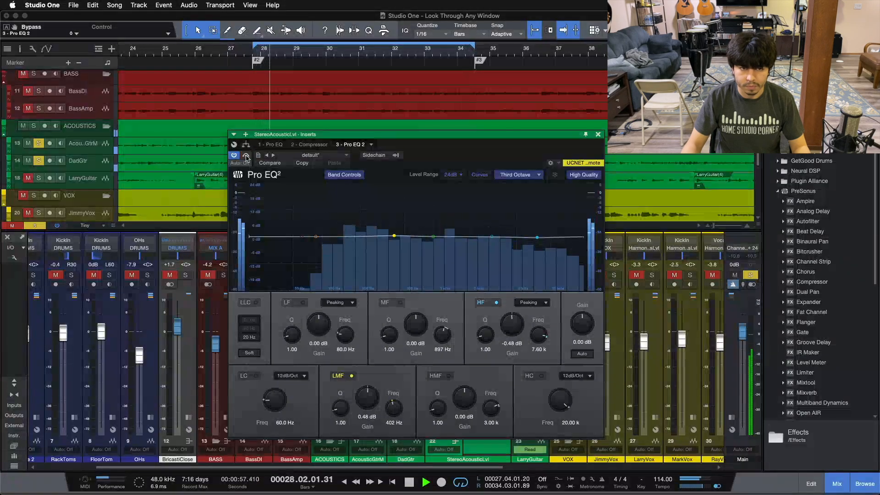
pyautogui.click(597, 135)
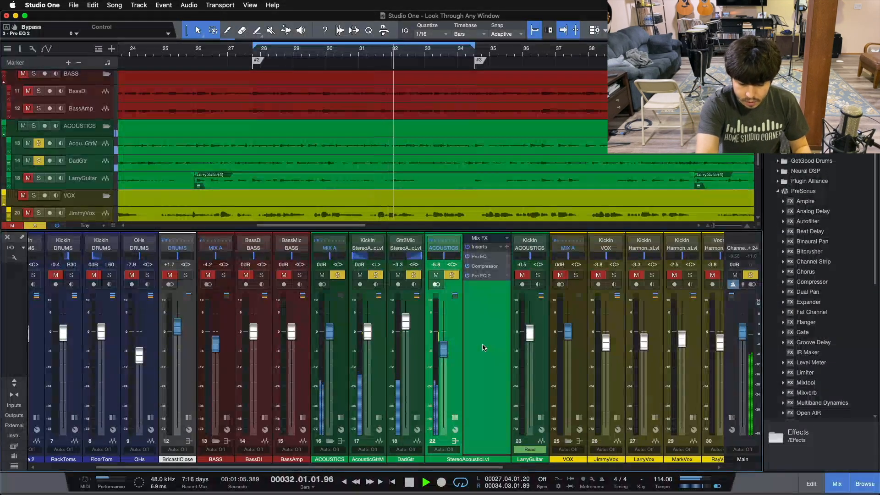
pyautogui.press('space')
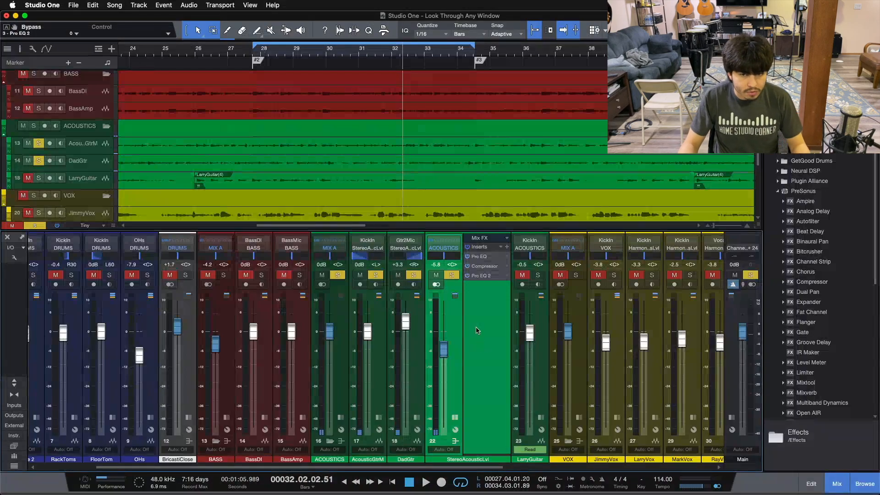
# Step: Clear all solos, select AcousticGtrM through StereoAcousticLvl with their inserts and sends shown, and play the full mix from the loop start
pyautogui.hotkey('shift', 's')
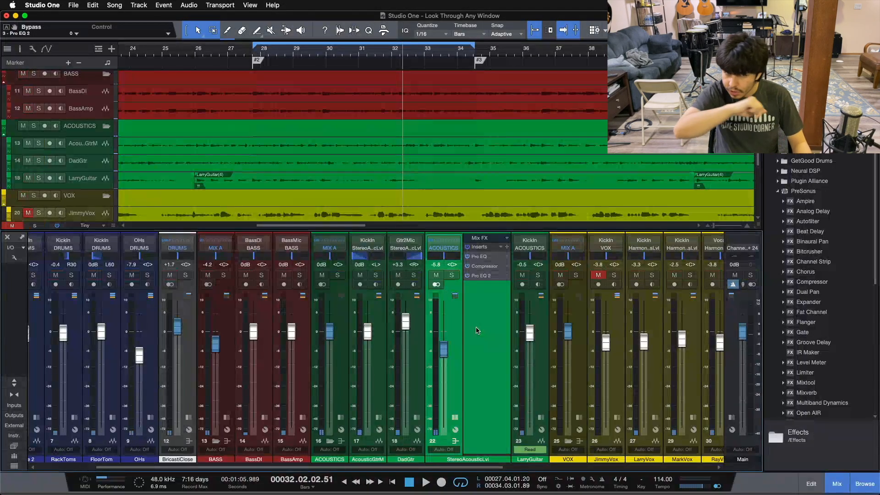
pyautogui.click(456, 418)
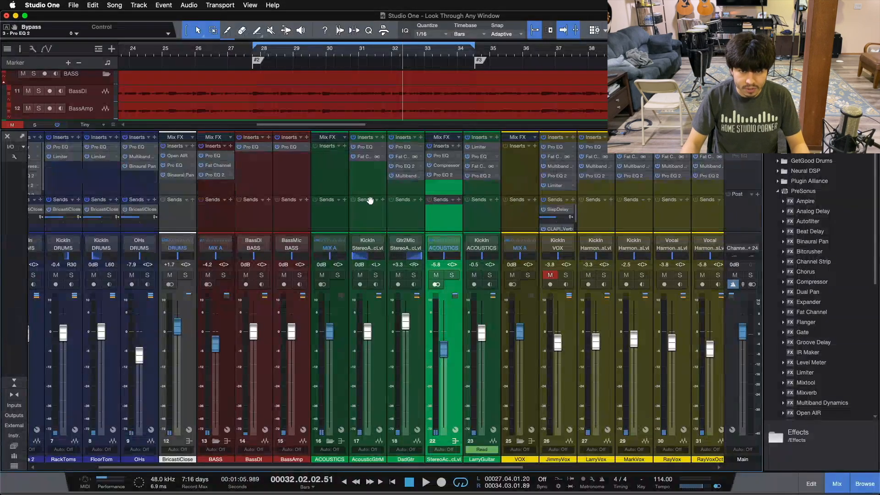
pyautogui.click(369, 183)
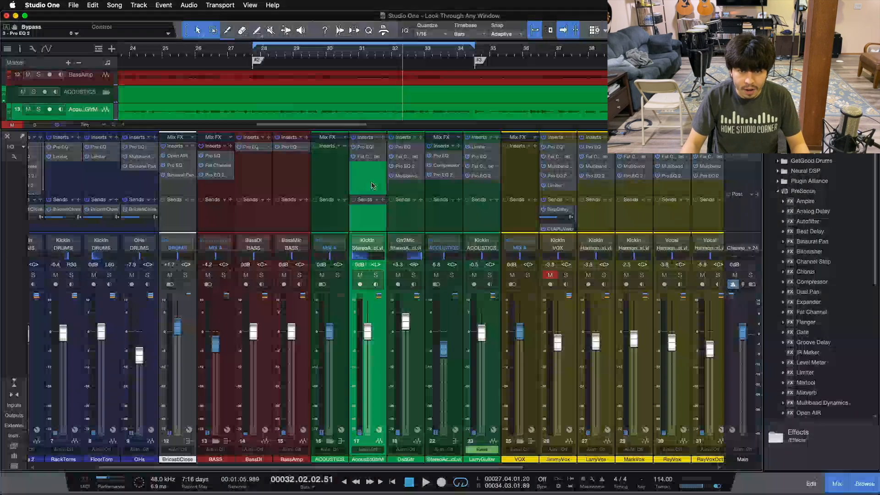
pyautogui.keyDown('shift'); pyautogui.click(450, 220); pyautogui.keyUp('shift')
pyautogui.press('KP_1')
pyautogui.press('space')
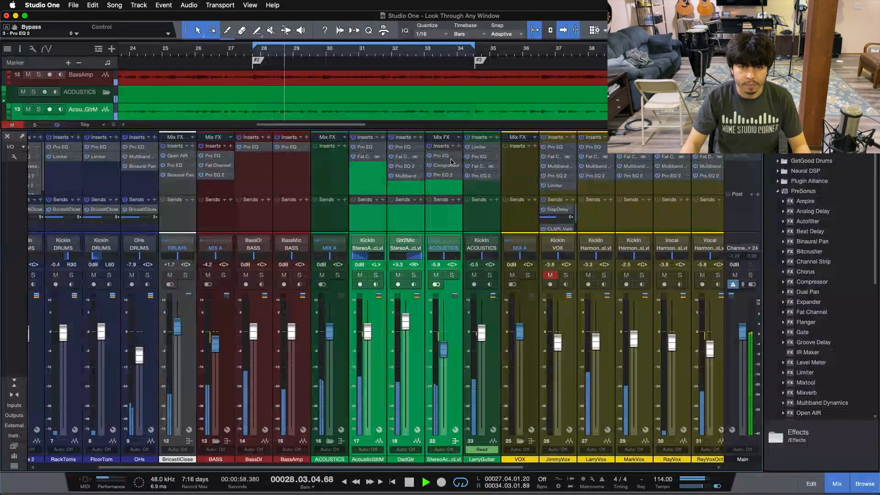
# Step: Mute LarryGuitar, compare all StereoAcousticLvl bus inserts off and on within the full mix, and stop
pyautogui.click(479, 276)
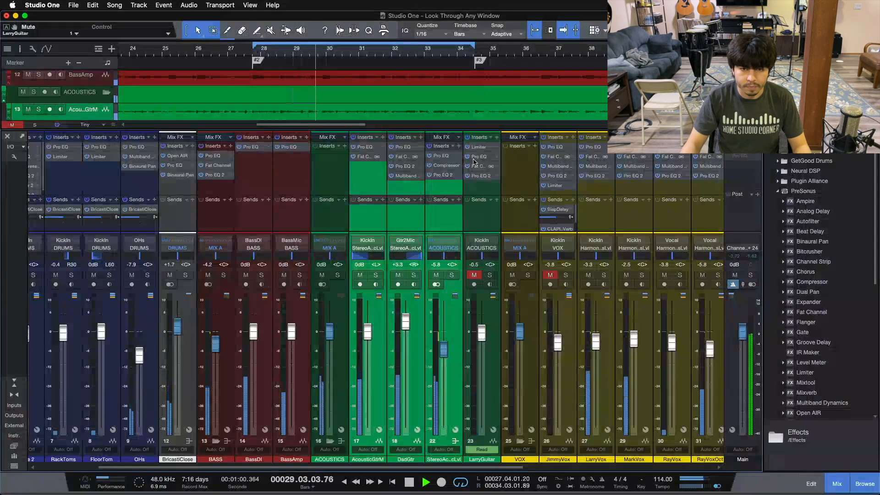
pyautogui.click(430, 147)
pyautogui.click(430, 146)
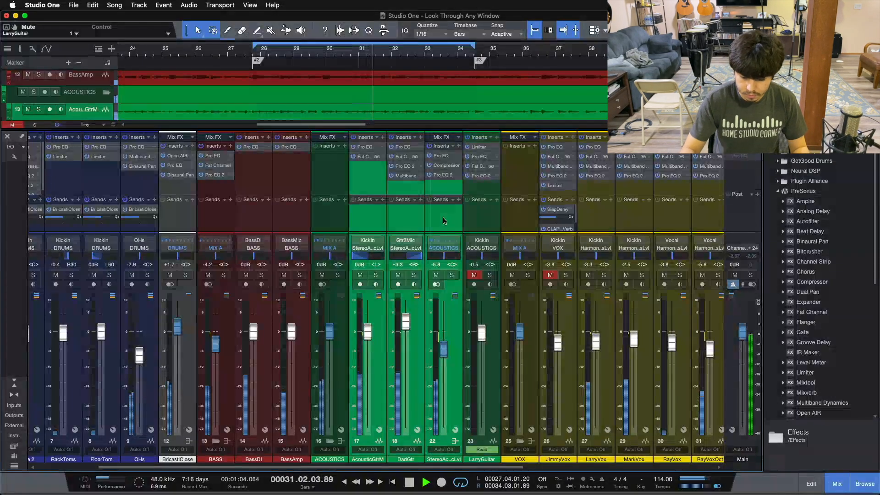
pyautogui.press('space')
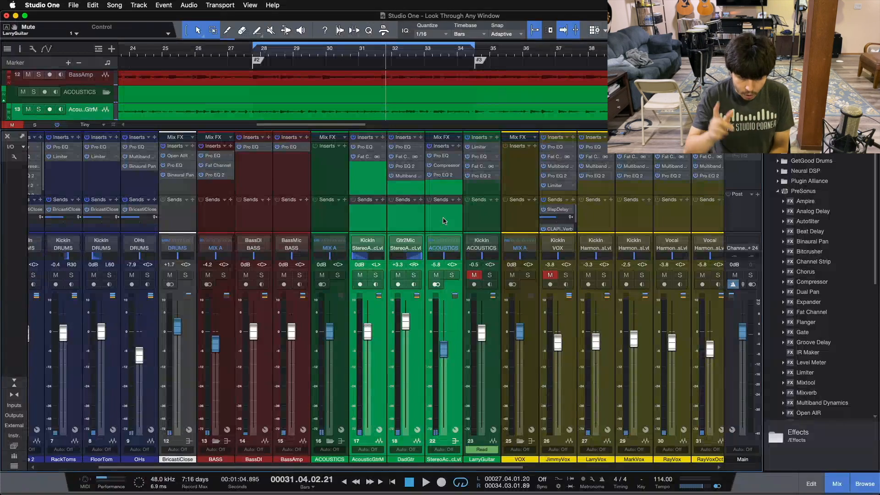
# Step: Select the AcousticGtrM, DadGtr and StereoAcousticLvl channels one after another to review their inserts
pyautogui.click(379, 218)
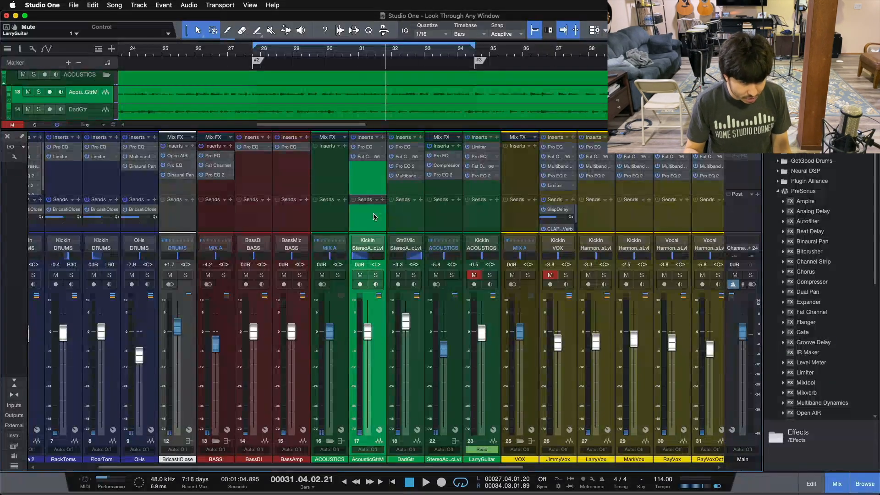
pyautogui.click(400, 217)
pyautogui.click(436, 215)
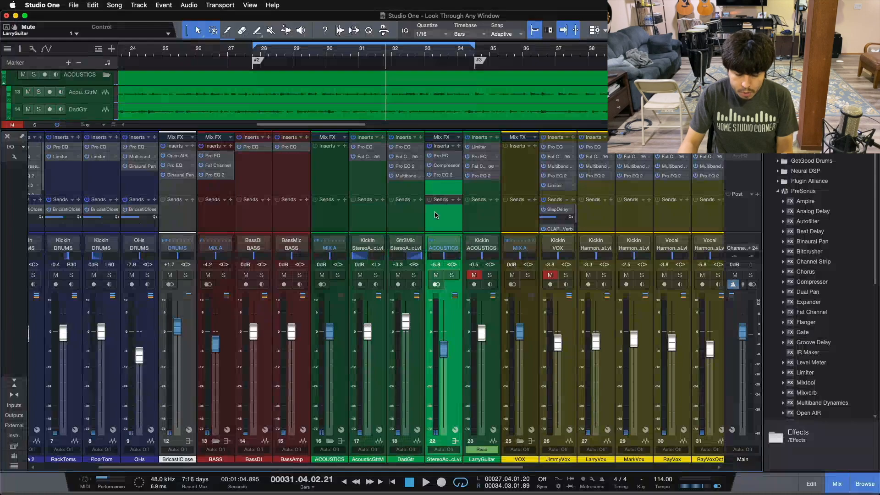